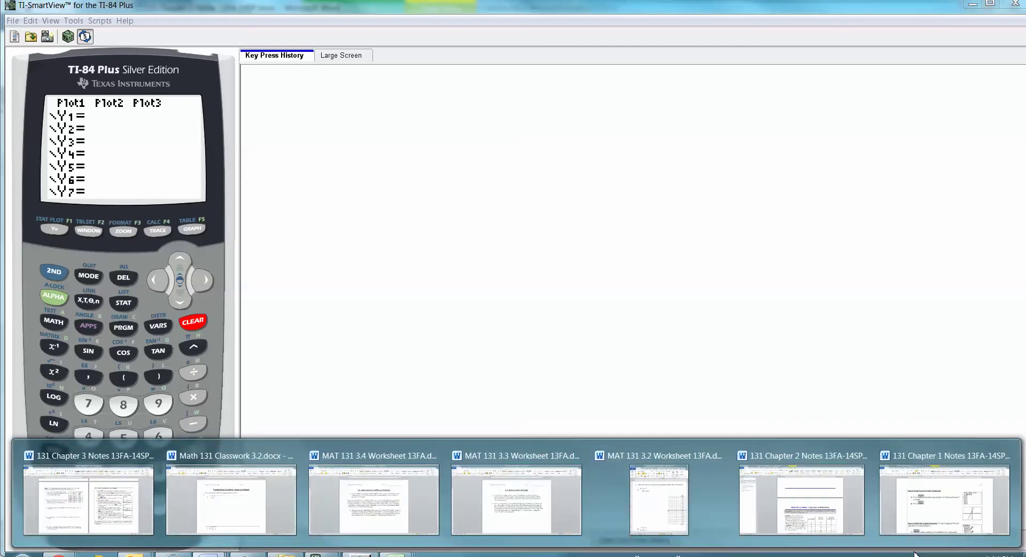
# Switch to the Word chapter 1 notes at 'How to Graph Functions with a Calculator'.
pyautogui.click(944, 515)
# Go back from the Word notes to the TI-SmartView emulator's empty Y= editor.
pyautogui.click(497, 222)
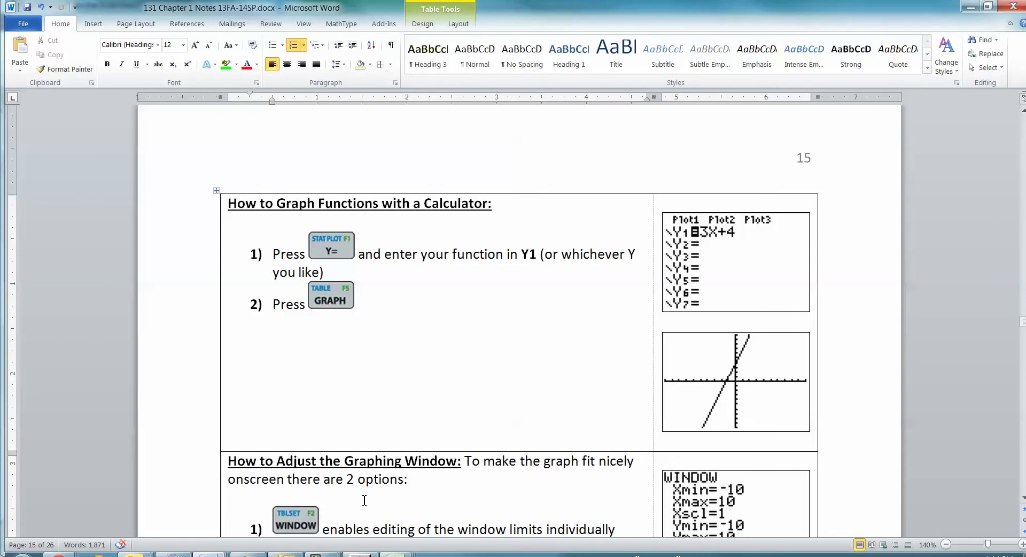
pyautogui.click(257, 500)
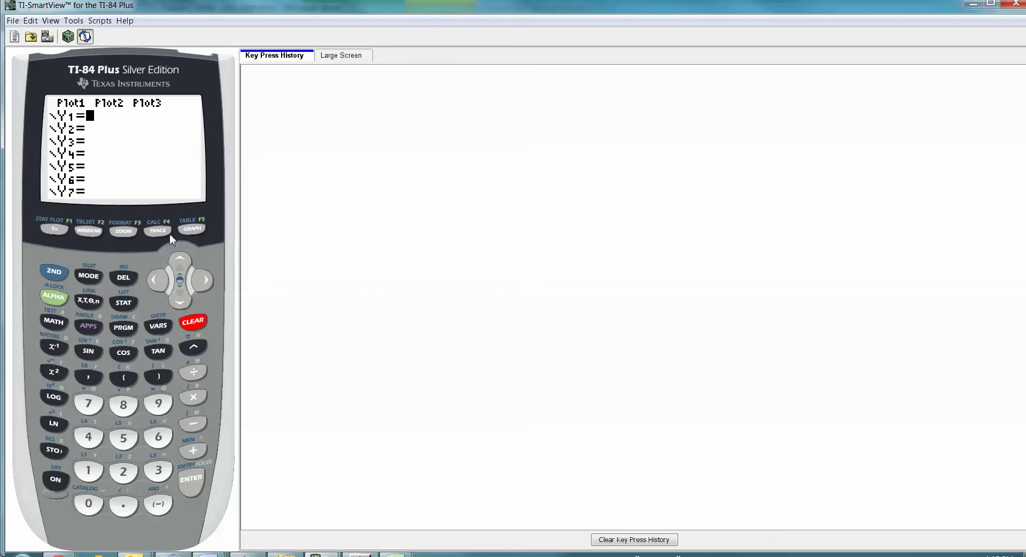
# Open the Y= editor and enter 3X into Y1.
pyautogui.click(54, 231)
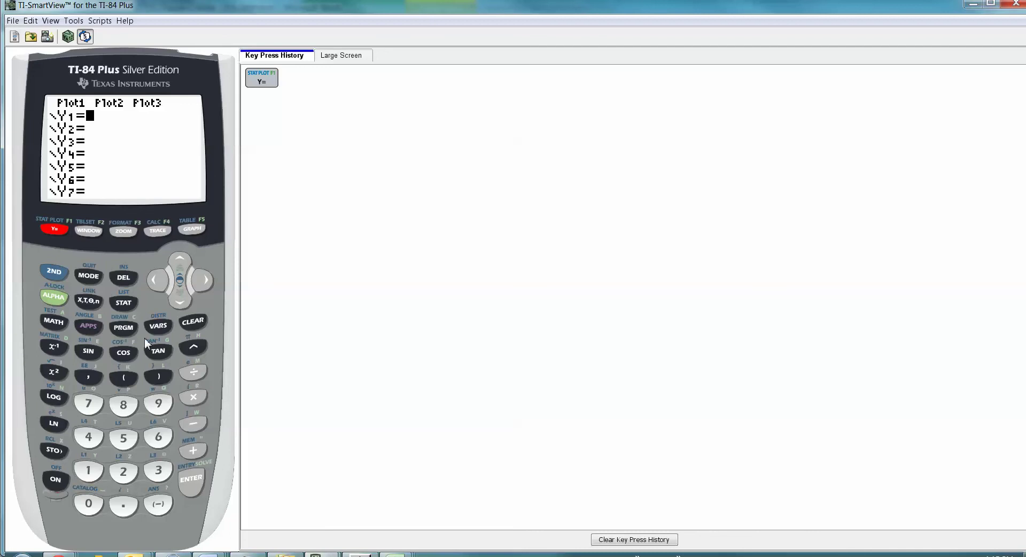
pyautogui.click(159, 471)
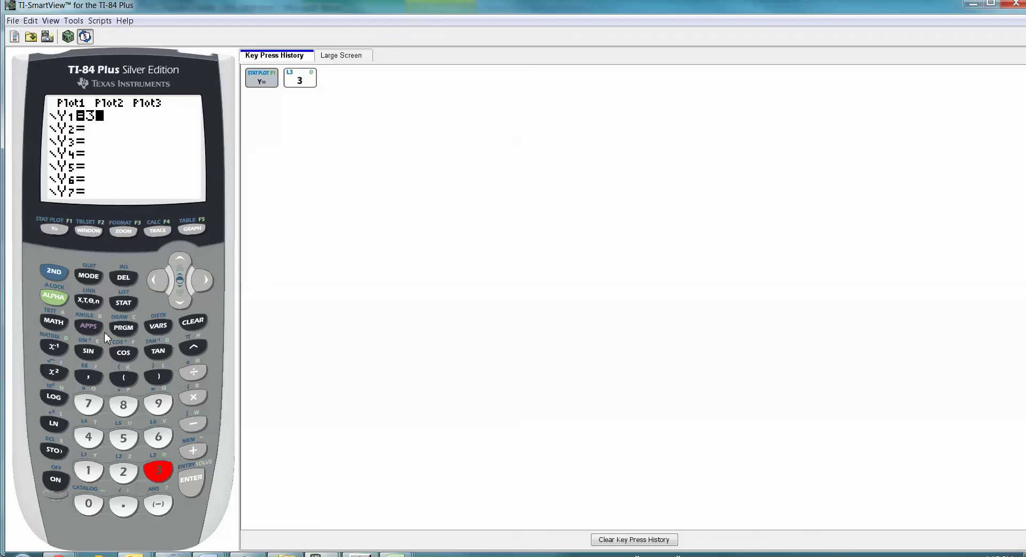
pyautogui.click(84, 301)
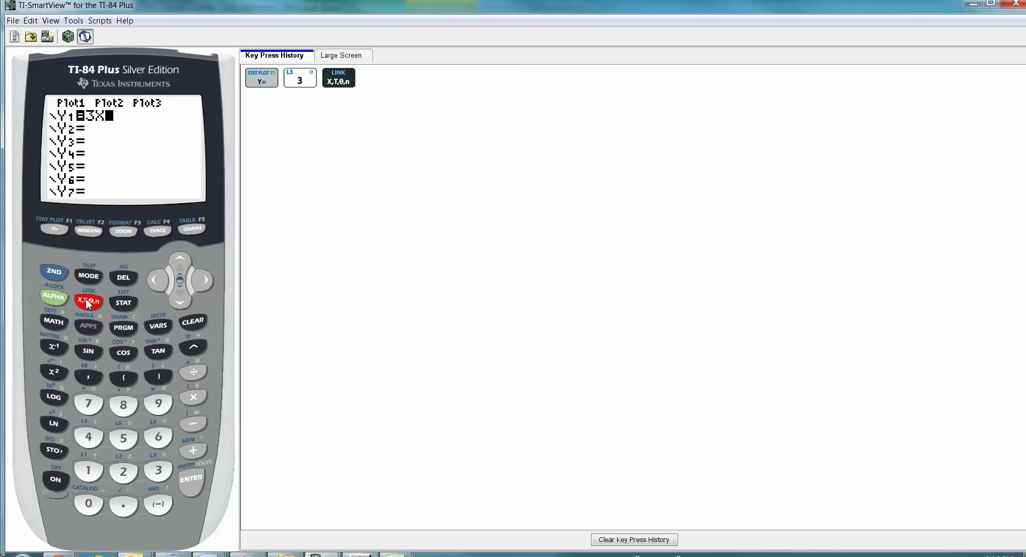
# Finish Y1 as 3X−4, contrasting the negative sign with subtraction, then graph it.
pyautogui.click(193, 423)
pyautogui.click(89, 438)
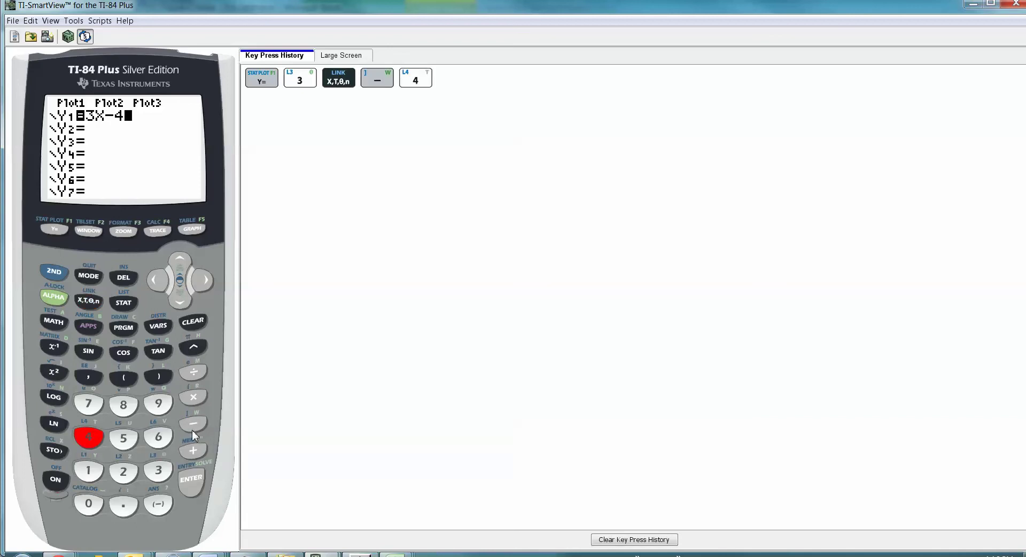
pyautogui.click(165, 282)
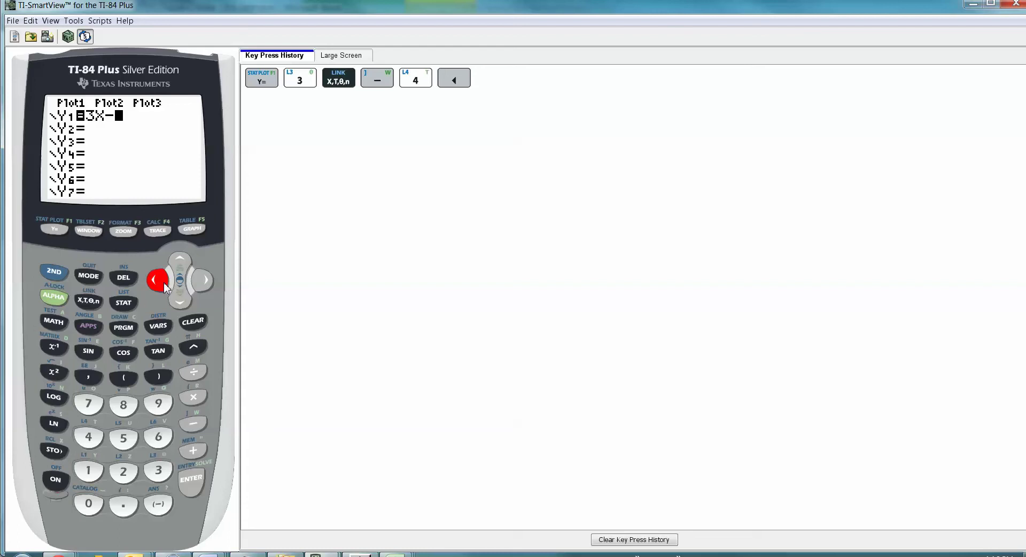
pyautogui.click(159, 507)
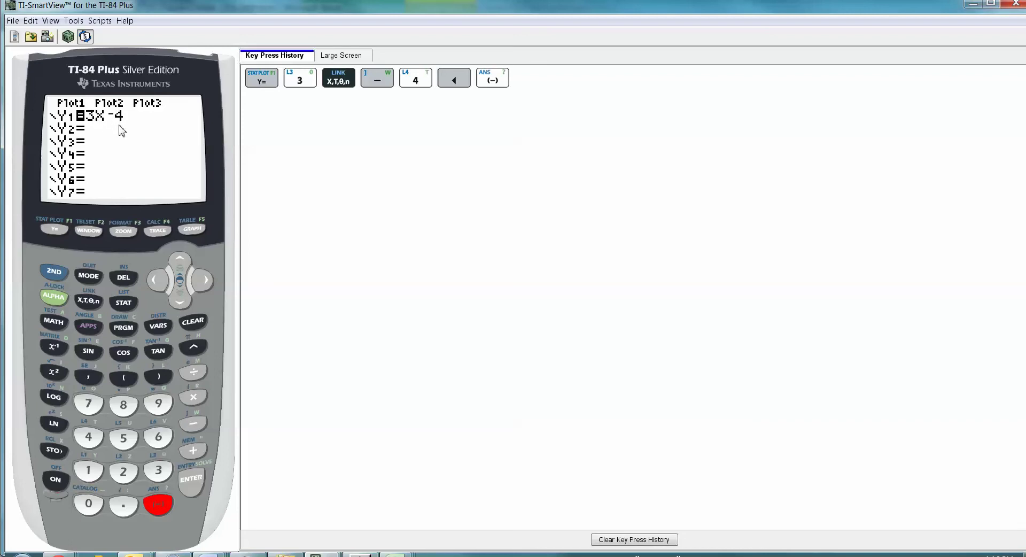
pyautogui.click(156, 283)
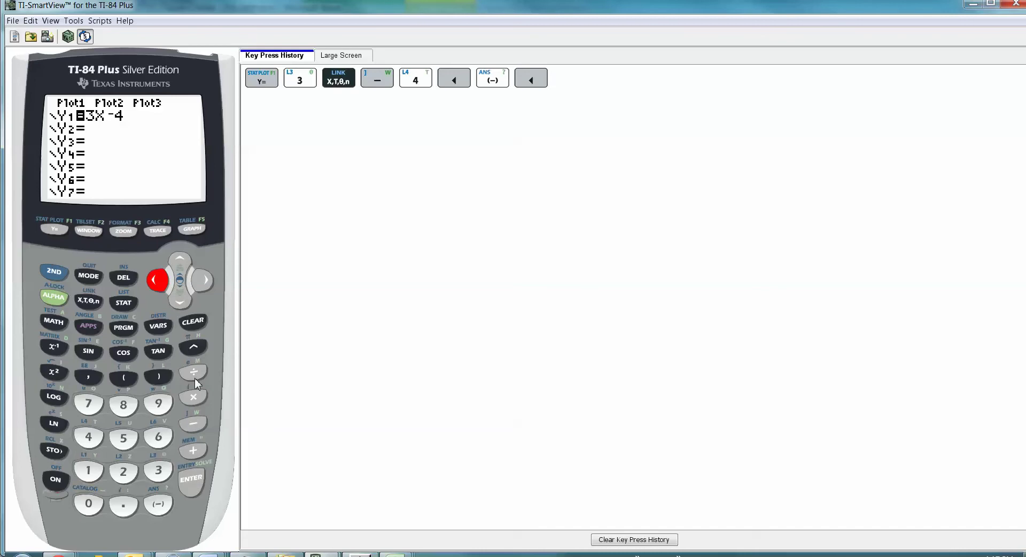
pyautogui.click(192, 422)
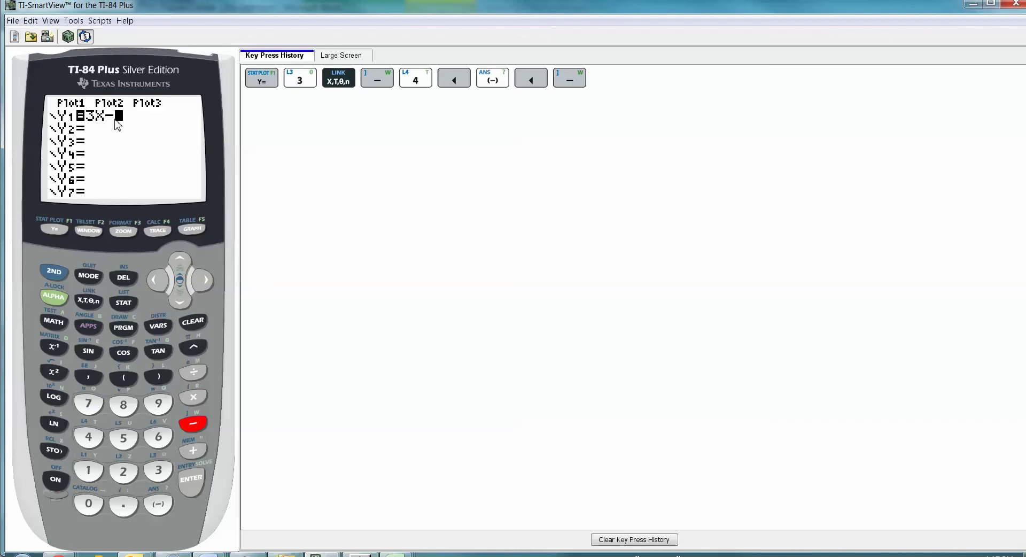
pyautogui.click(195, 233)
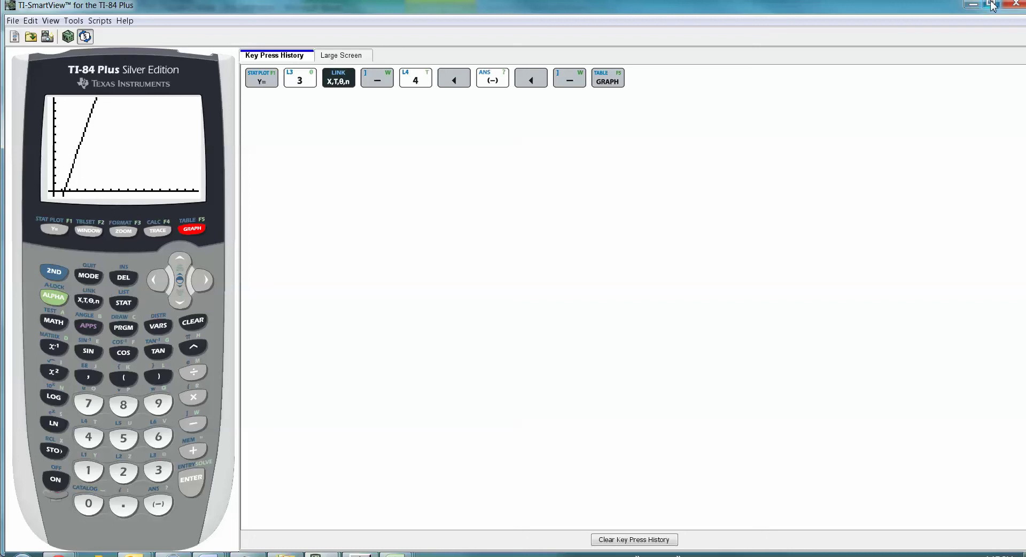
pyautogui.click(972, 5)
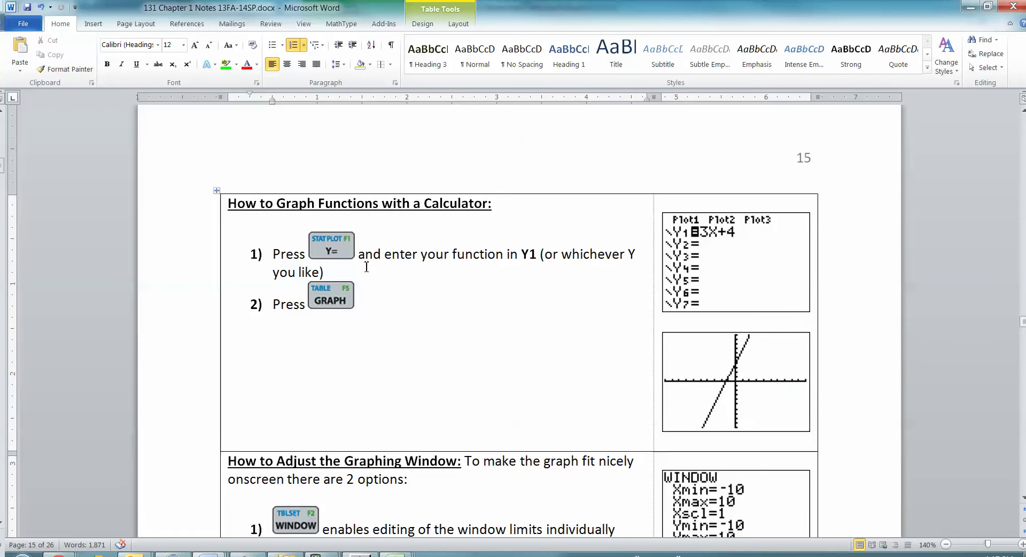
pyautogui.moveTo(315, 553)
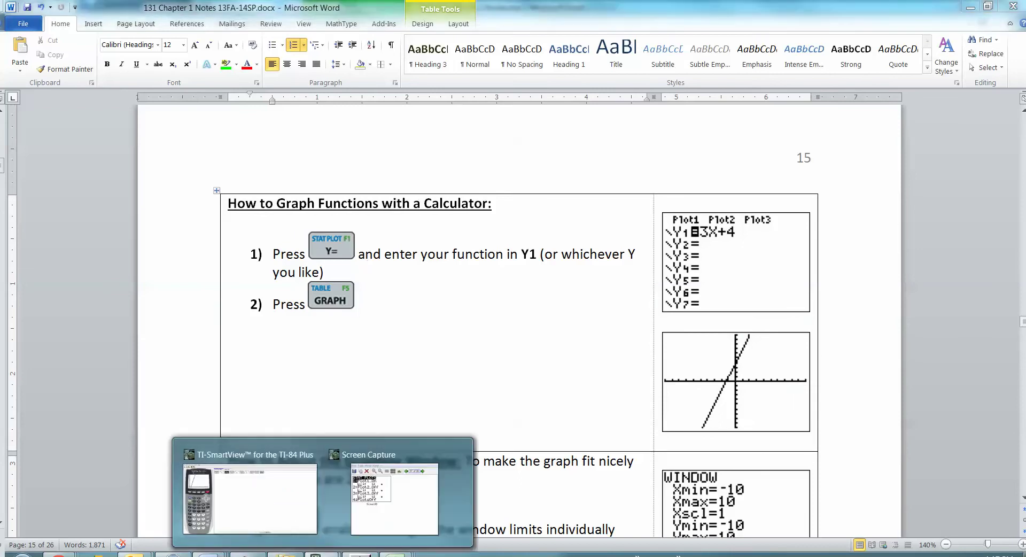
pyautogui.click(295, 526)
pyautogui.click(55, 229)
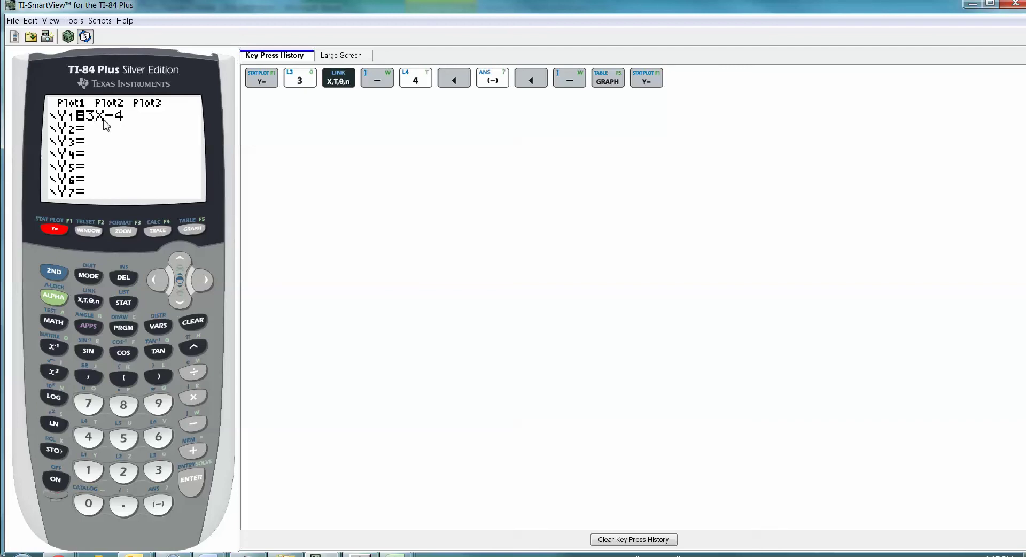
pyautogui.click(192, 228)
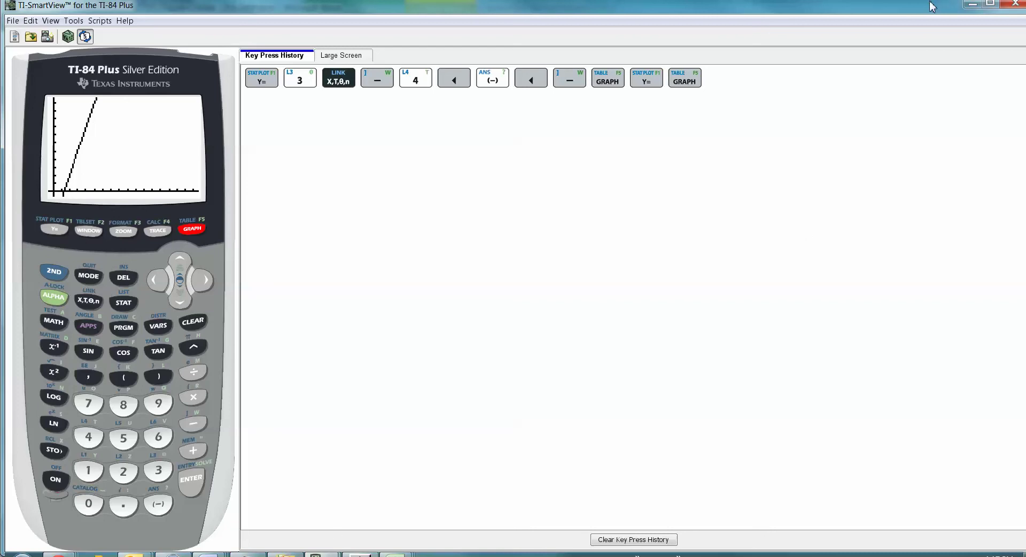
pyautogui.click(971, 6)
pyautogui.scroll(-5, 502, 318)
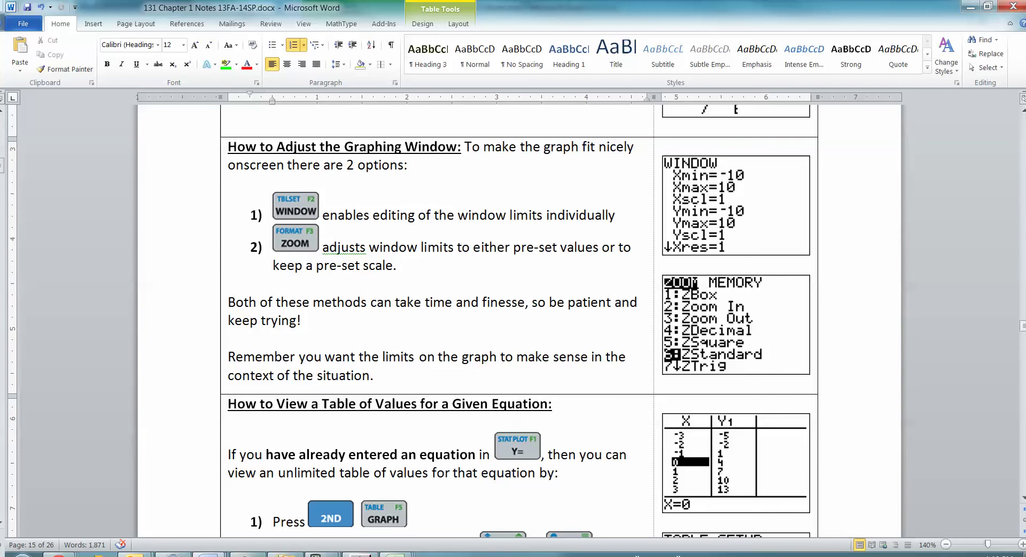
pyautogui.click(299, 553)
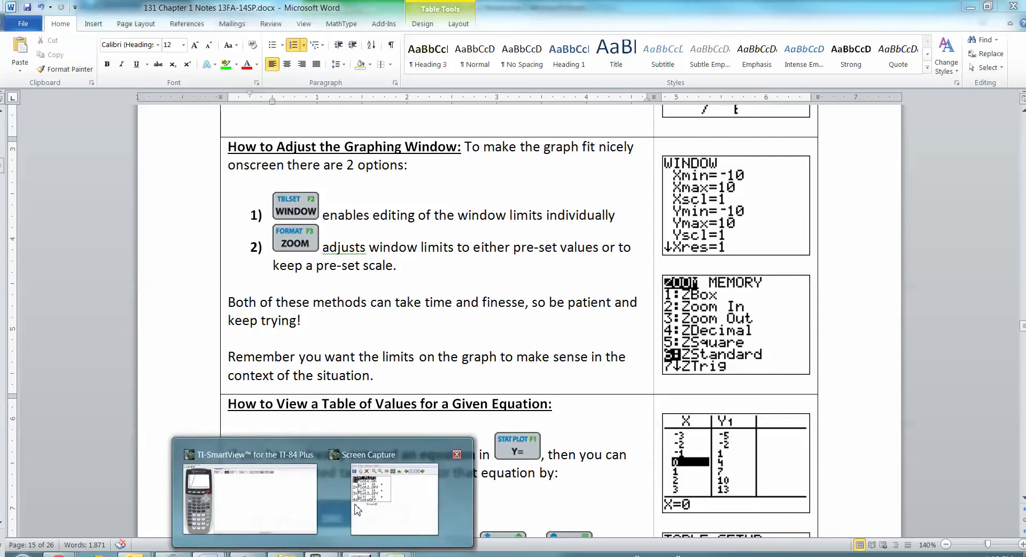
pyautogui.click(291, 501)
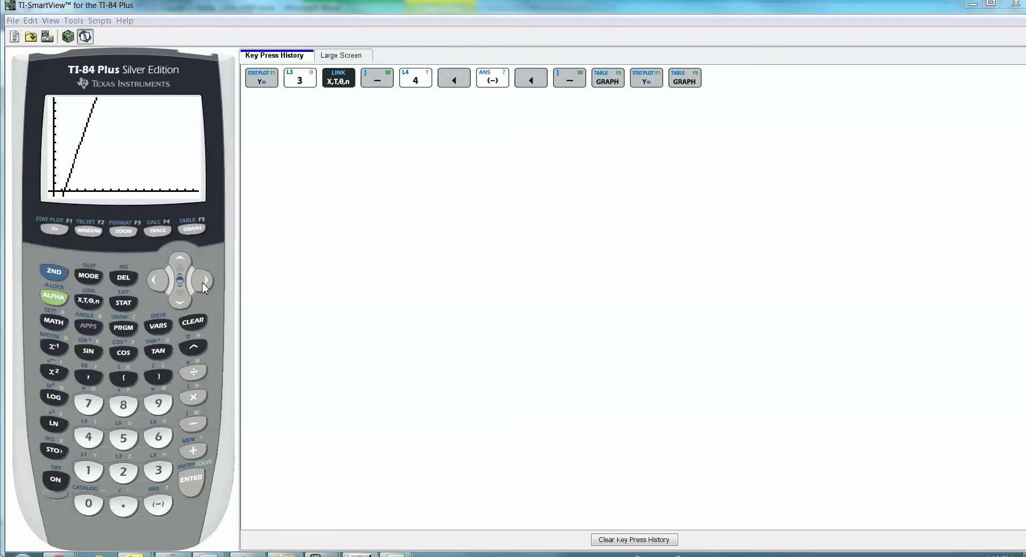
# View the WINDOW settings (Xmin −.5, Xmax 17.5, Ymin −.53, Ymax 11.53), checking the graph in between.
pyautogui.click(89, 231)
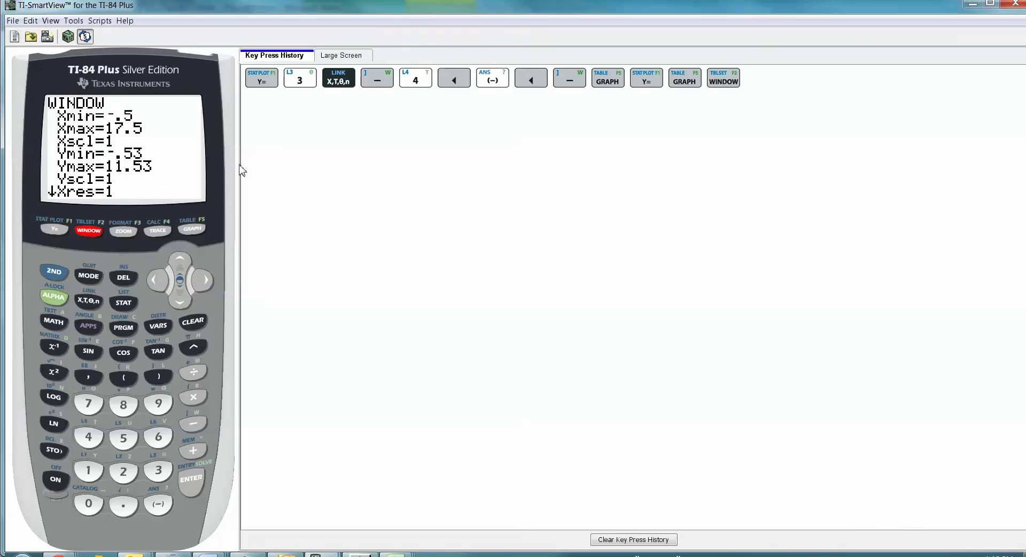
pyautogui.click(202, 225)
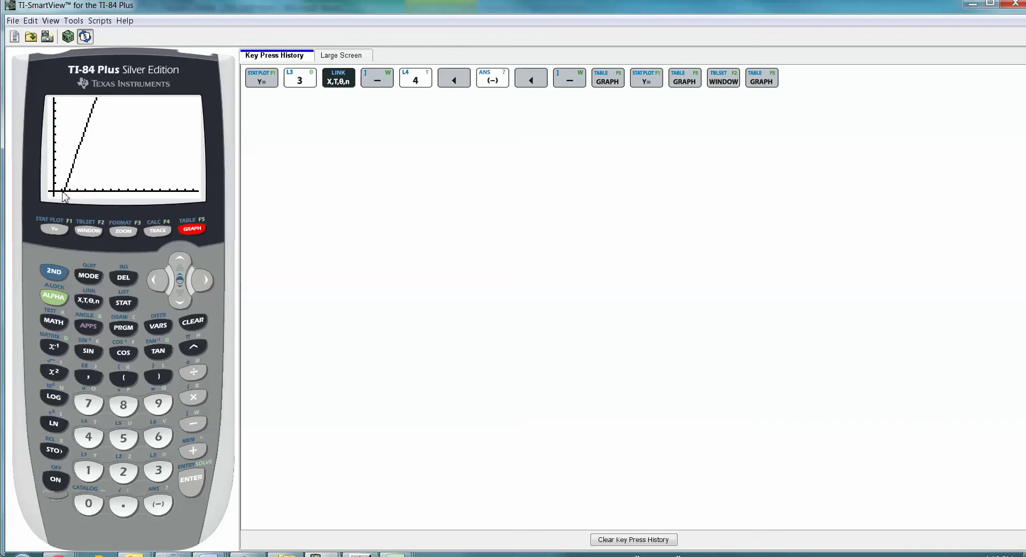
pyautogui.click(97, 231)
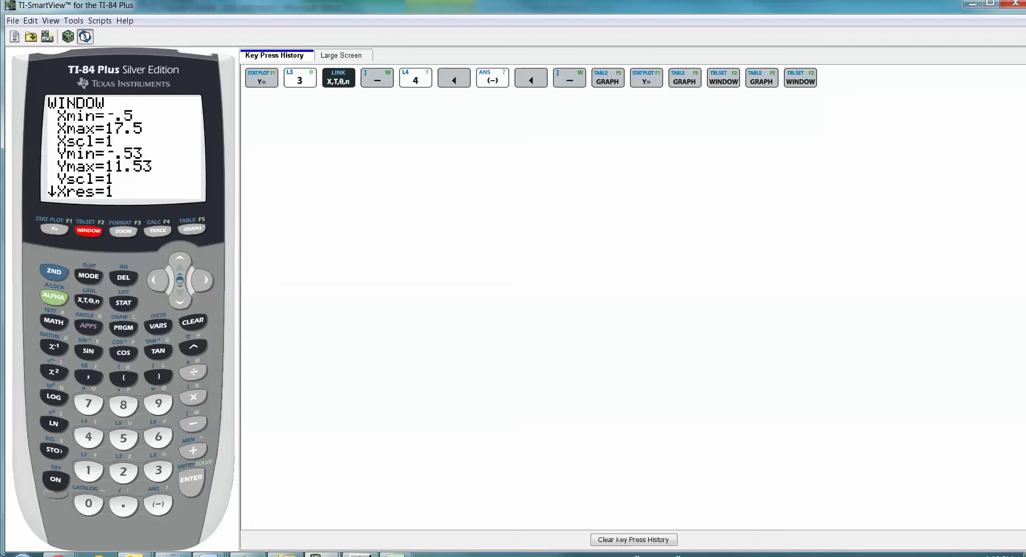
# Set Xmin to −5 and Xmax to 5, then redraw the graph of 3X−4.
pyautogui.click(158, 504)
pyautogui.click(124, 451)
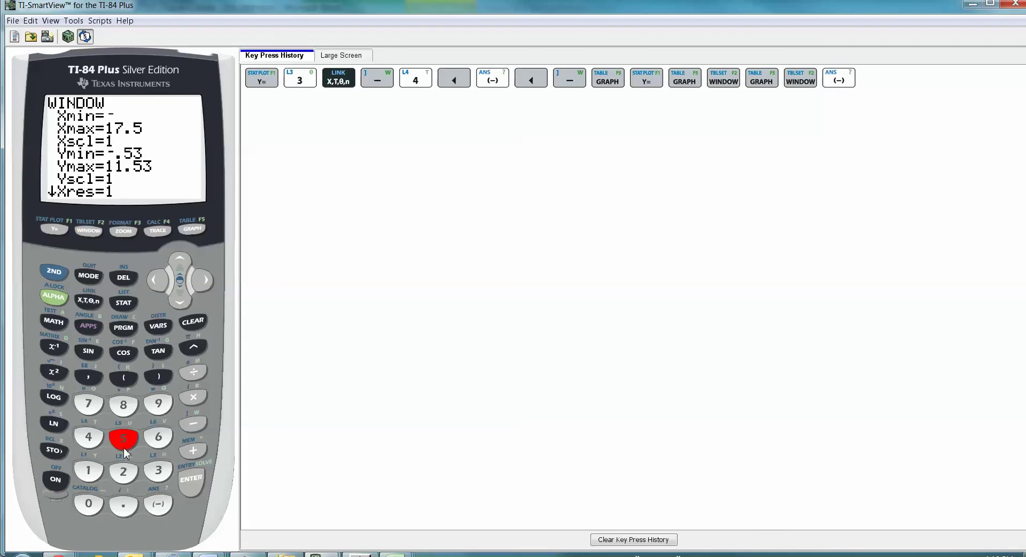
pyautogui.press('Return')
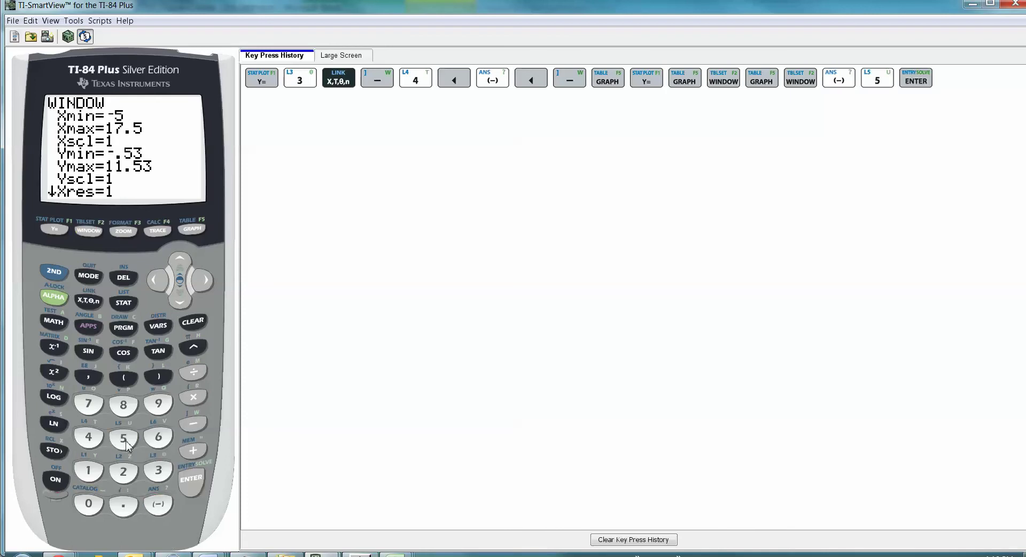
pyautogui.click(126, 442)
pyautogui.click(190, 479)
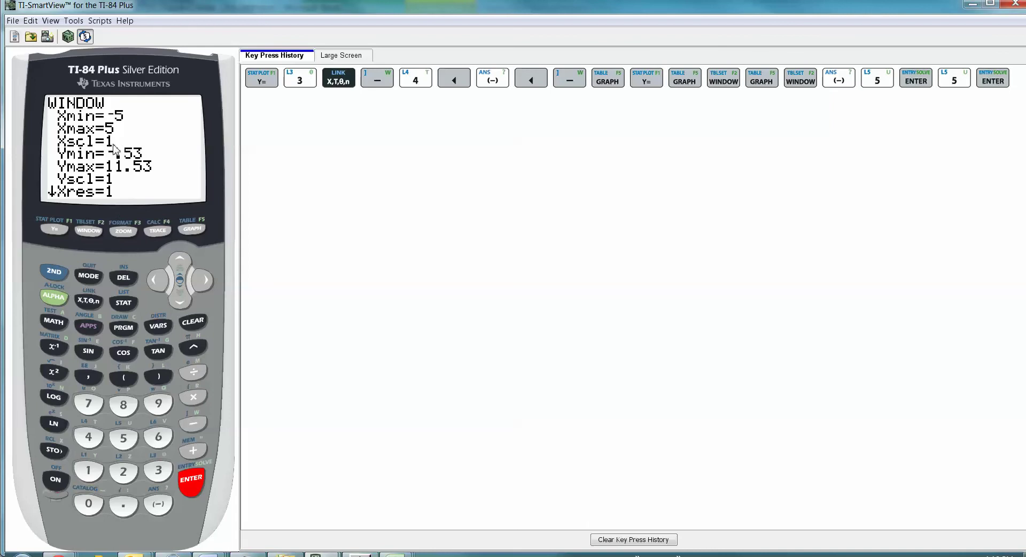
pyautogui.click(185, 302)
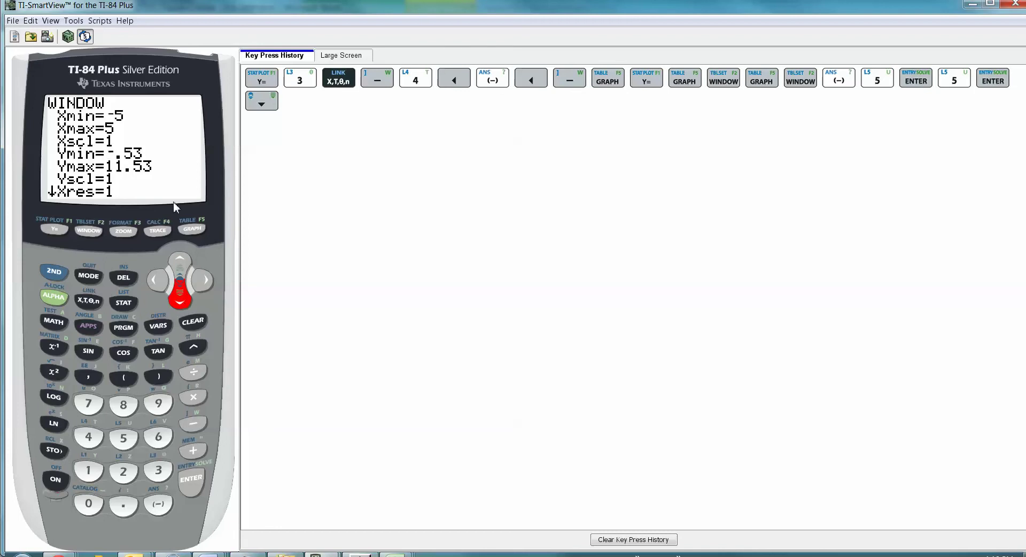
pyautogui.click(193, 231)
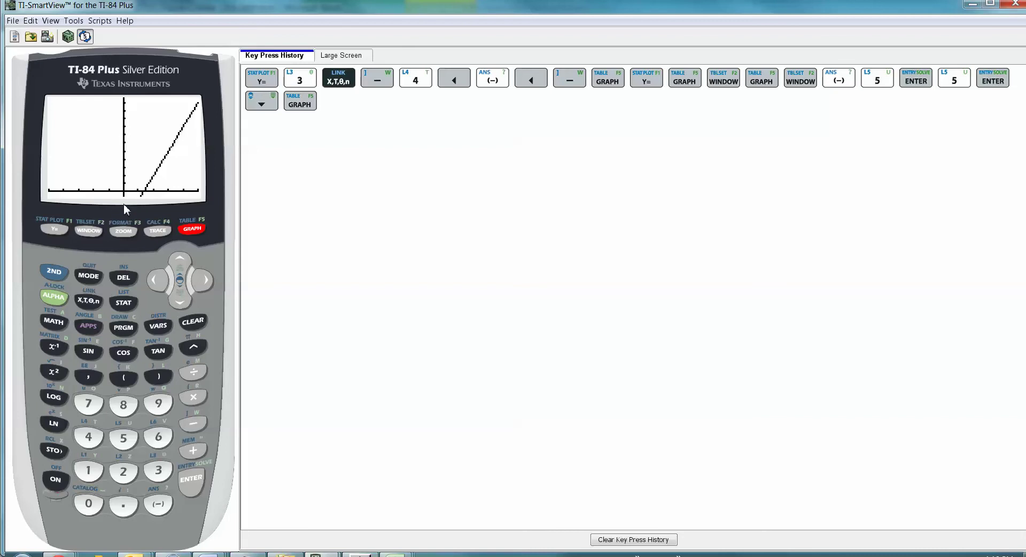
# Reopen the window settings and set Ymin to −5 and Ymax to 5.
pyautogui.click(92, 230)
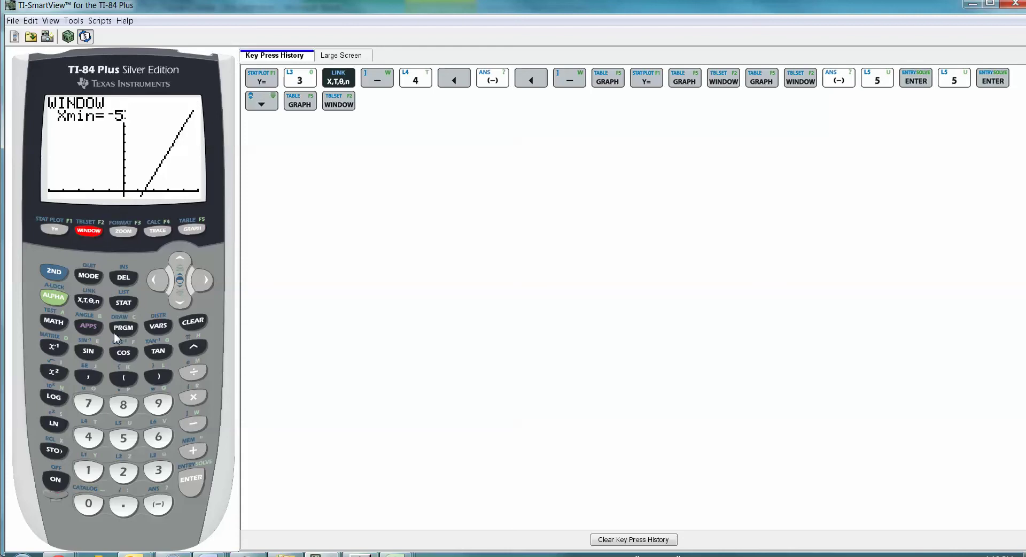
pyautogui.click(180, 302)
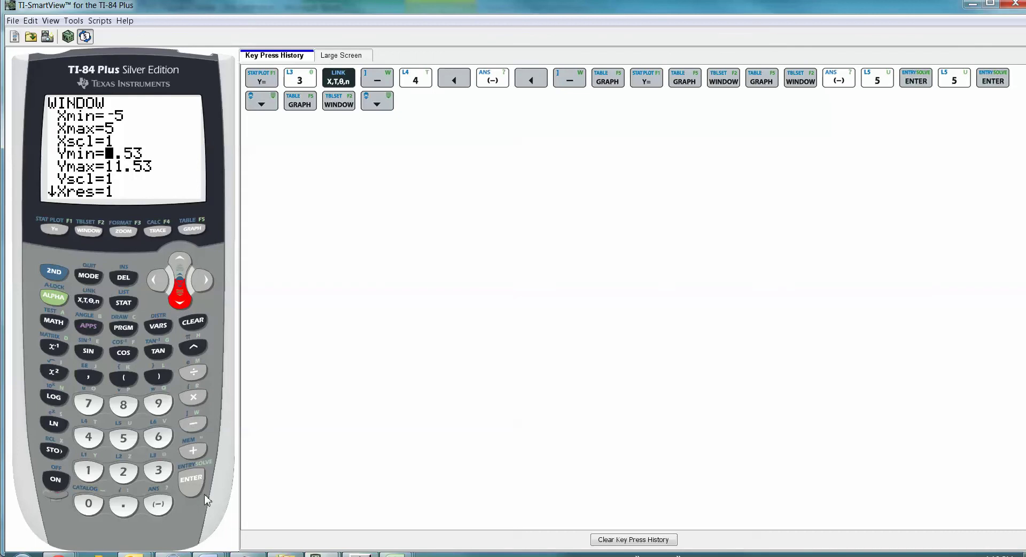
pyautogui.click(158, 504)
pyautogui.click(123, 438)
pyautogui.click(185, 478)
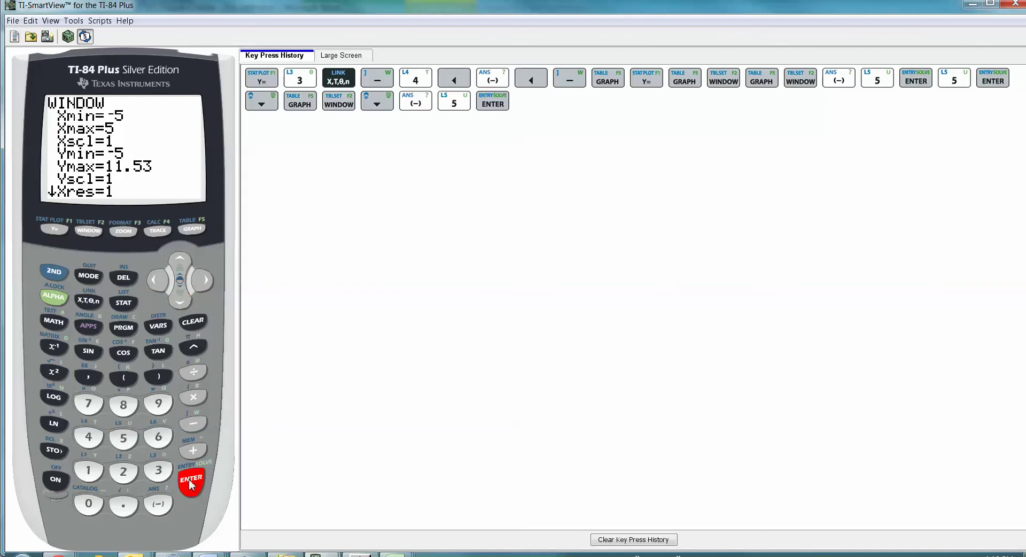
pyautogui.click(124, 438)
pyautogui.click(199, 478)
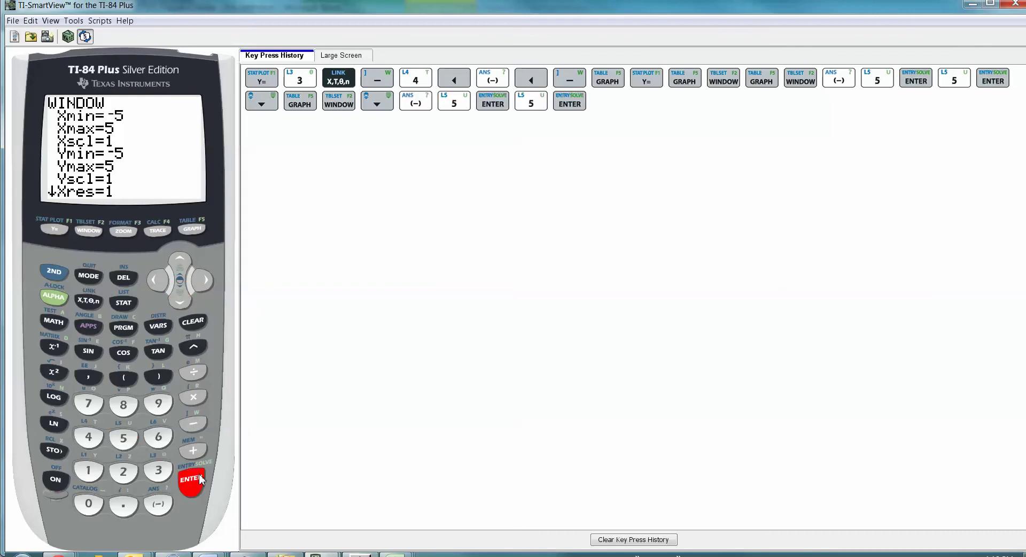
# Move through the window settings back up to Xmin.
pyautogui.click(184, 305)
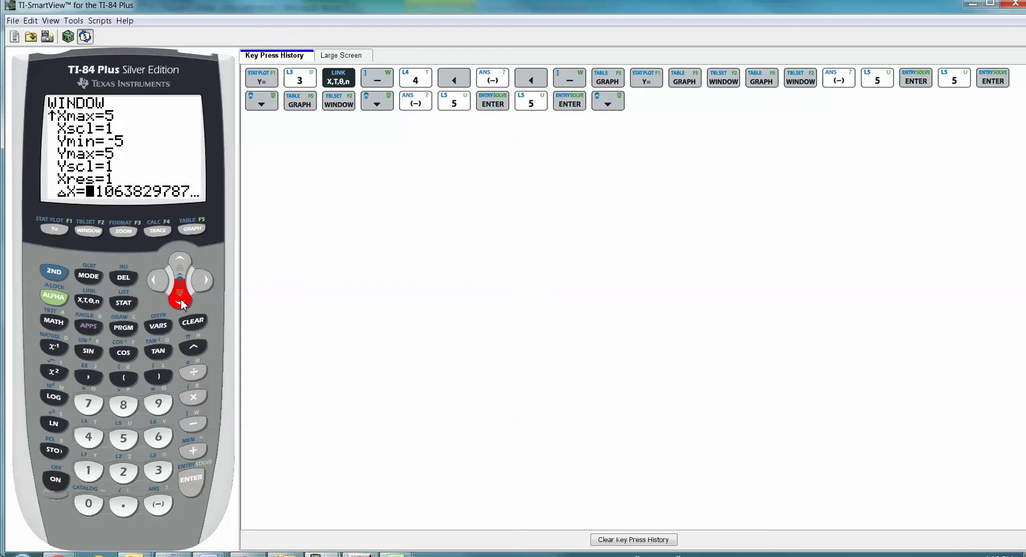
pyautogui.click(178, 265)
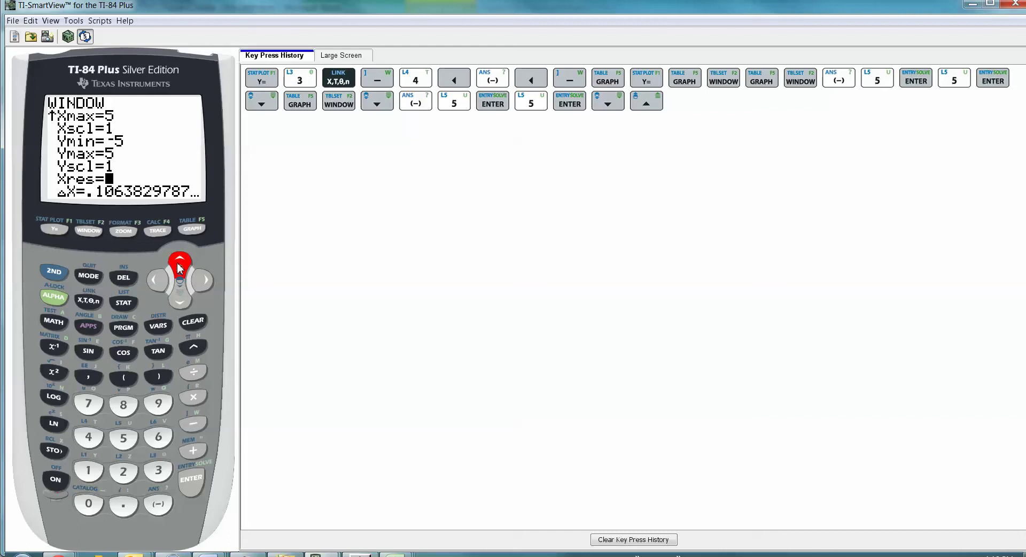
pyautogui.click(180, 297)
pyautogui.click(180, 270)
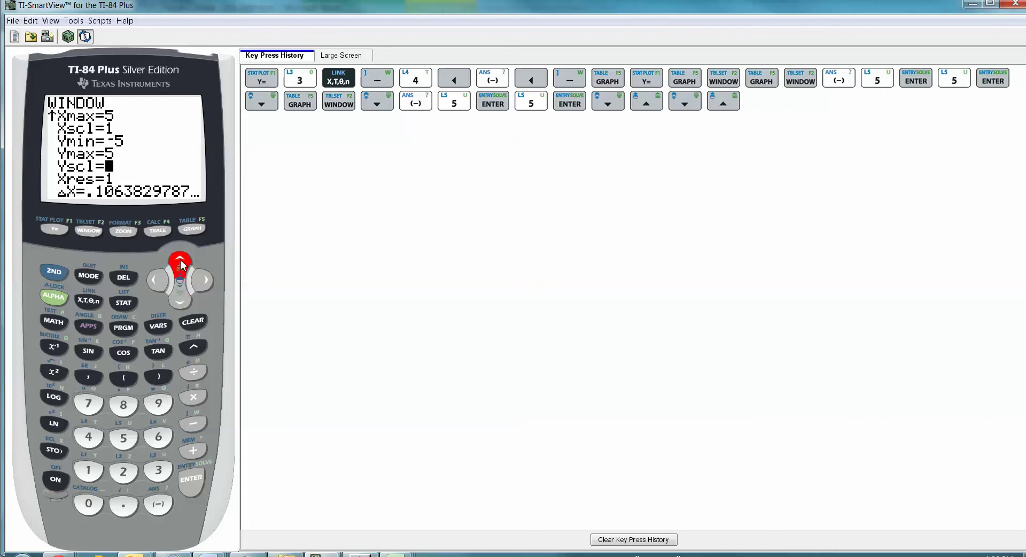
pyautogui.click(181, 262)
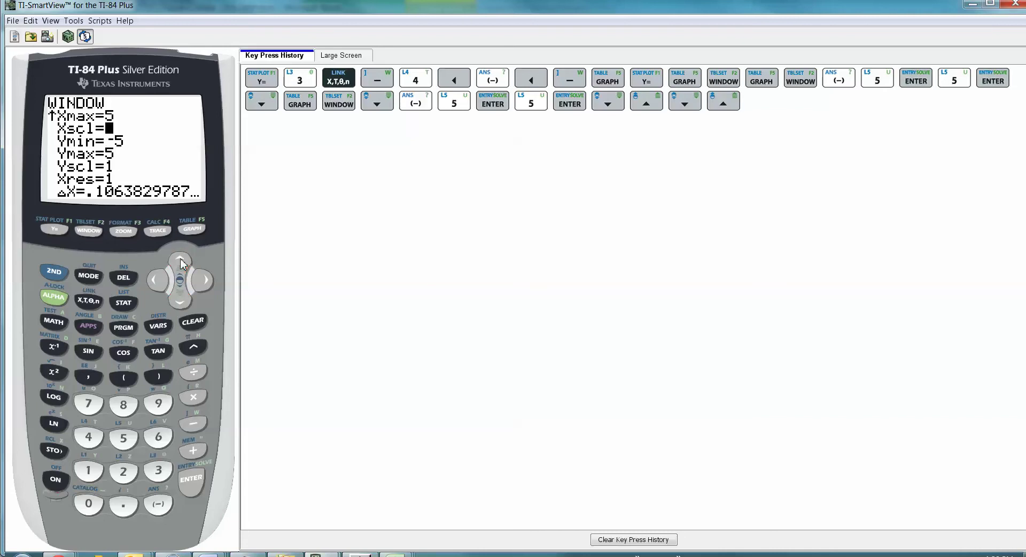
pyautogui.click(181, 263)
pyautogui.click(180, 263)
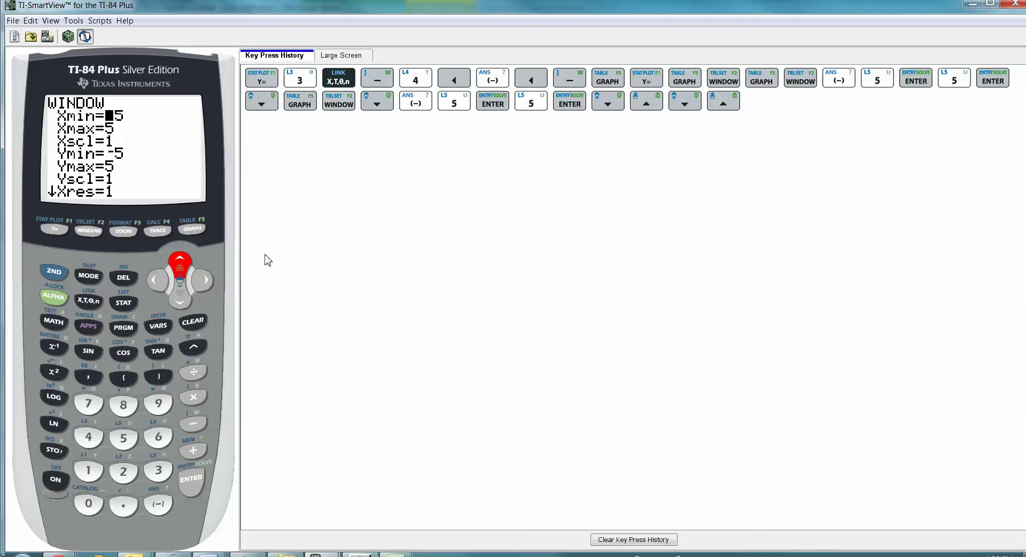
# Graph Y1 in the −5 to 5 window, then reopen the WINDOW settings.
pyautogui.click(195, 231)
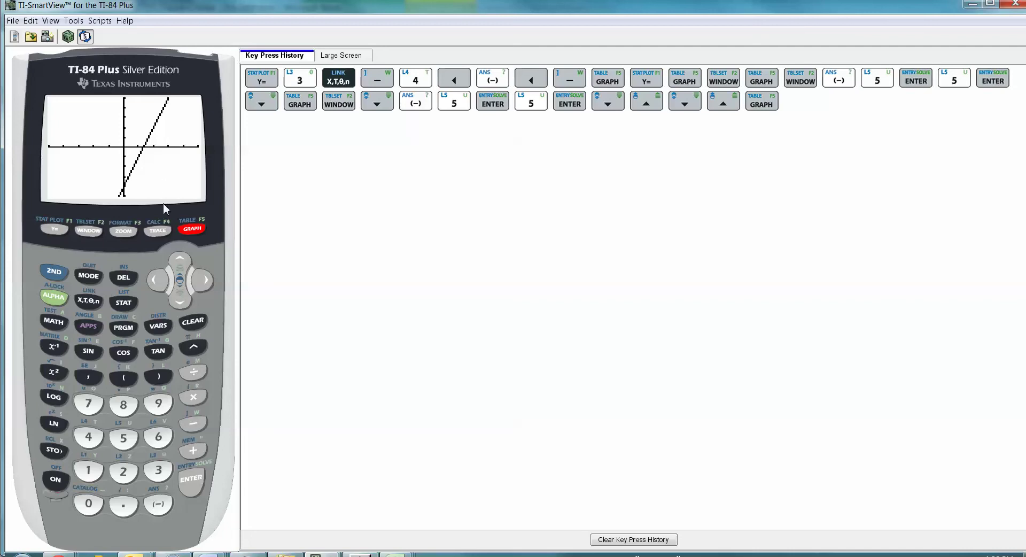
pyautogui.click(88, 231)
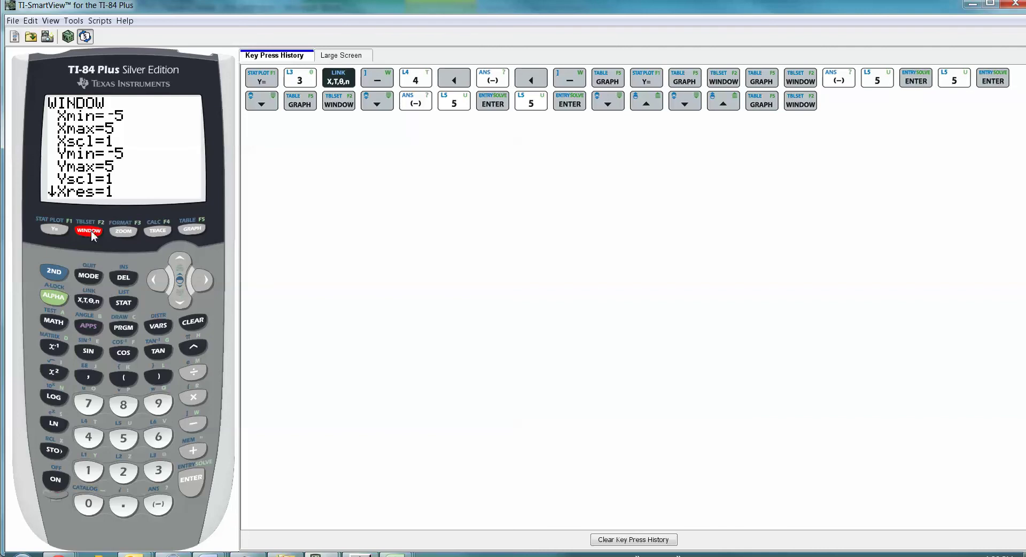
# Zoom in on the graph with ZOOM 2:Zoom In.
pyautogui.click(126, 234)
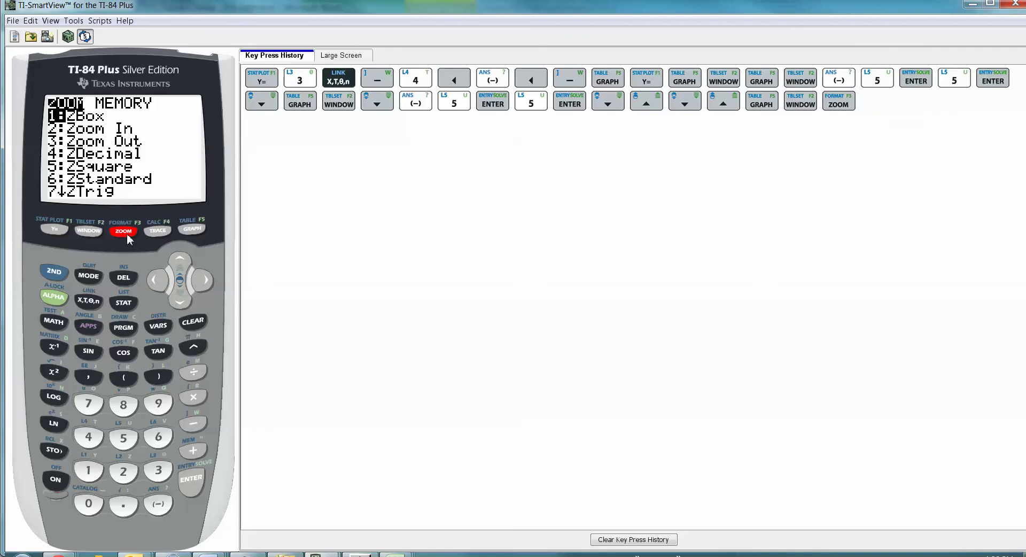
pyautogui.click(185, 301)
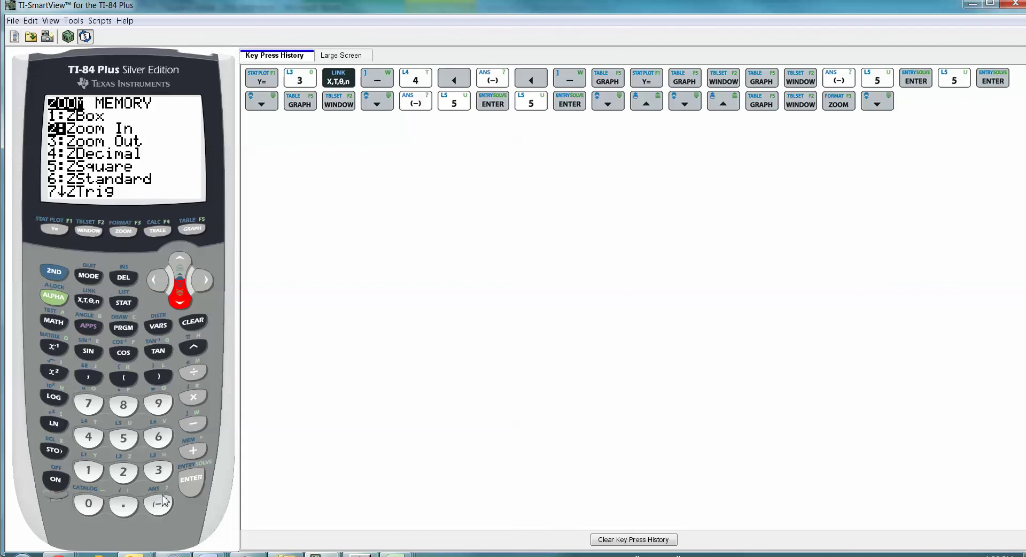
pyautogui.click(123, 472)
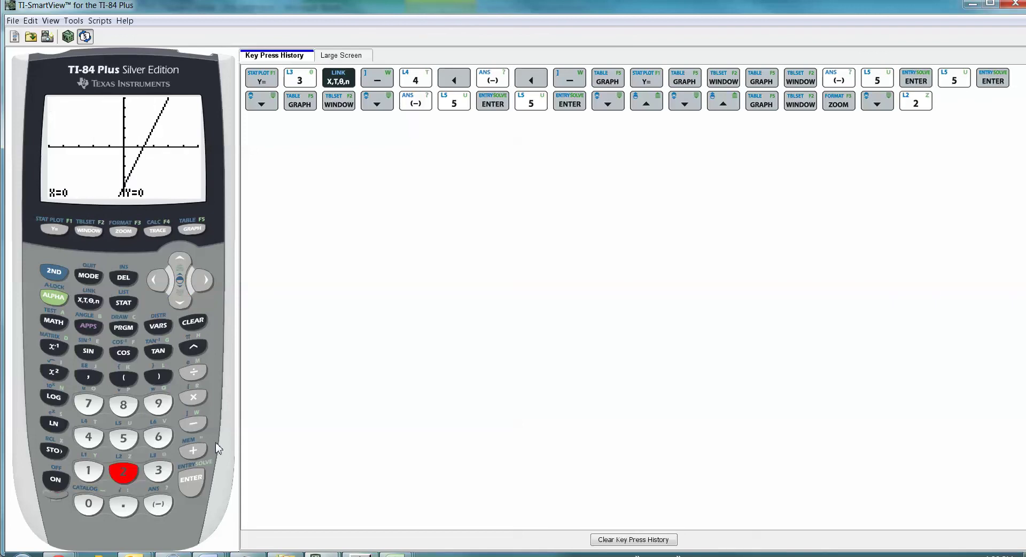
pyautogui.click(192, 480)
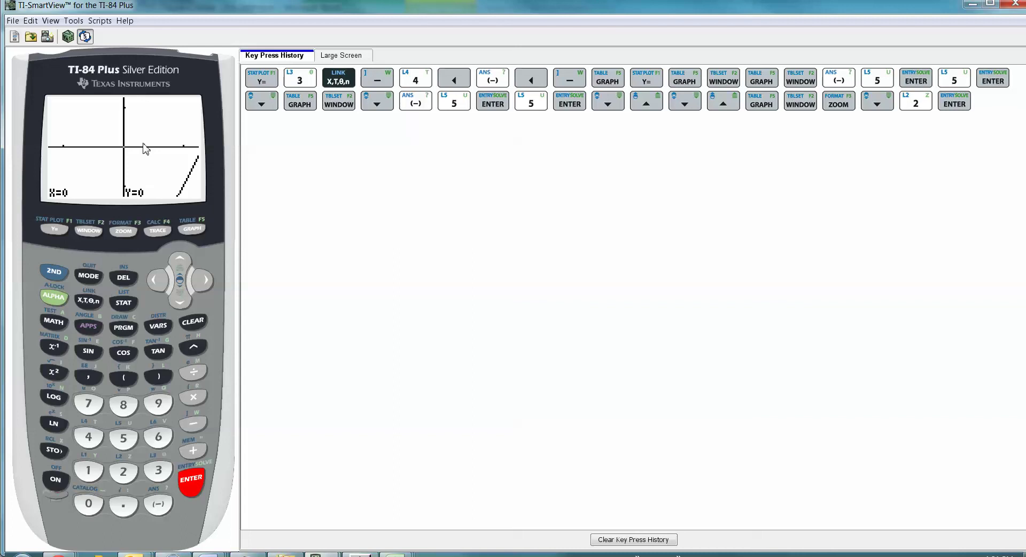
# Zoom back out with 3:Zoom Out centred at the origin.
pyautogui.click(119, 233)
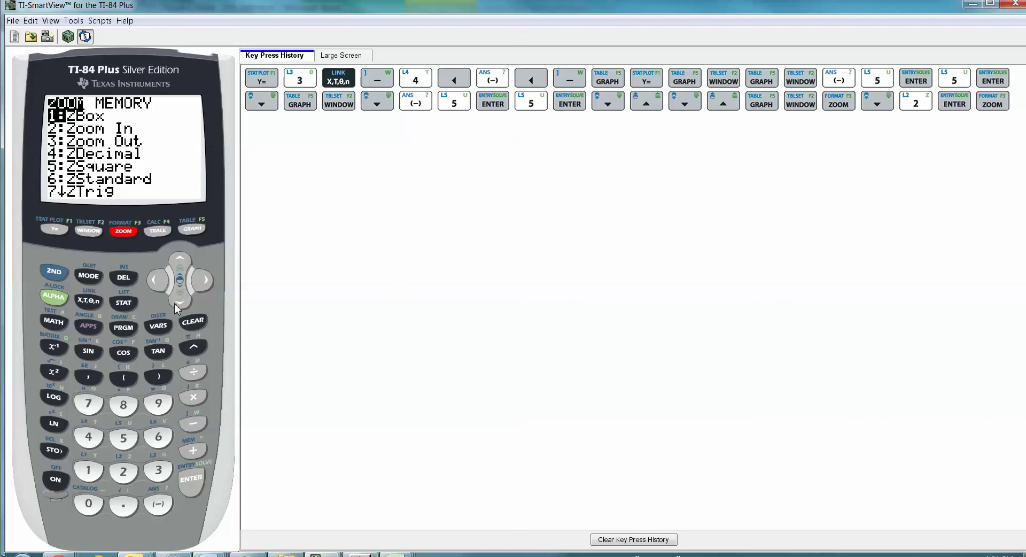
pyautogui.click(160, 473)
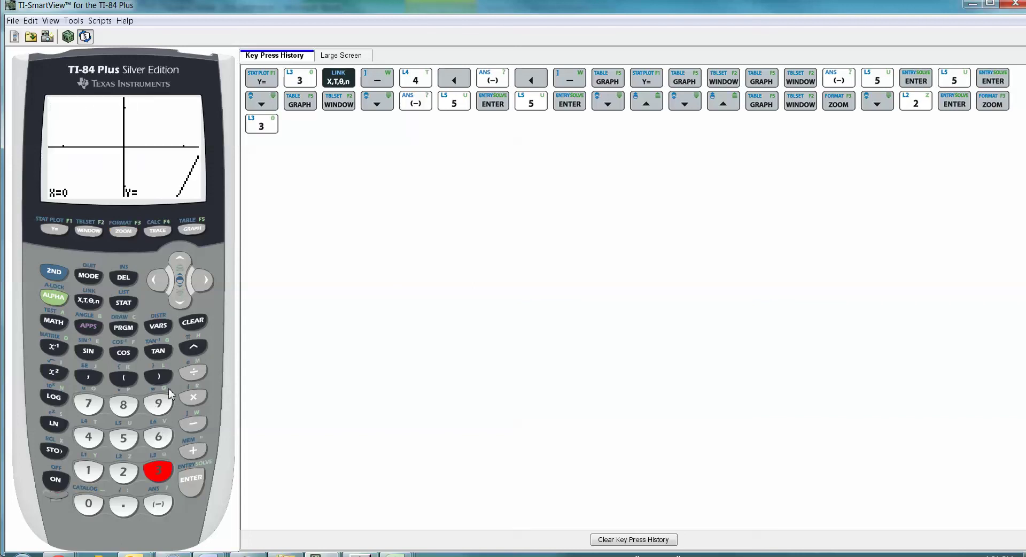
pyautogui.click(192, 475)
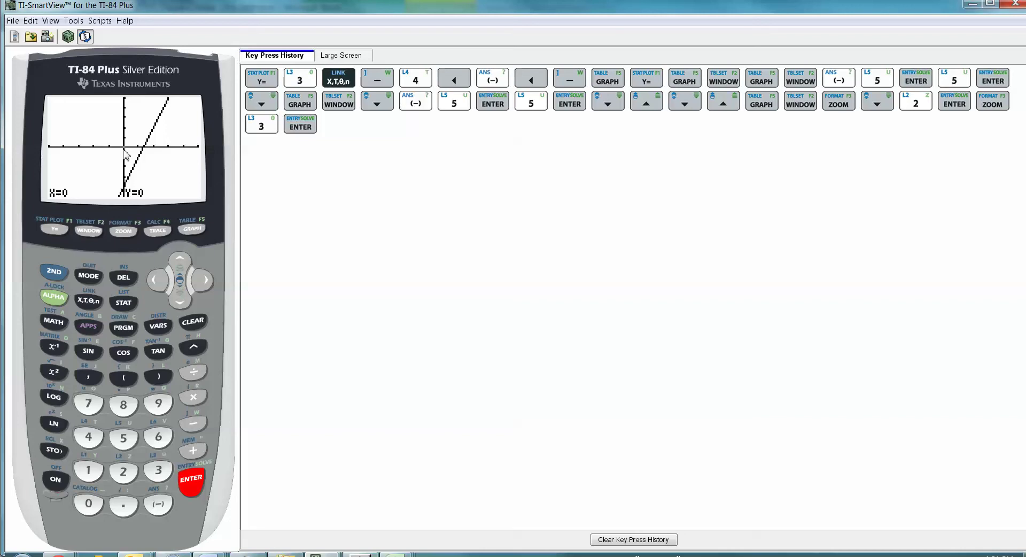
# Apply 6:ZStandard from the zoom menu for a −10 to 10 window.
pyautogui.click(125, 231)
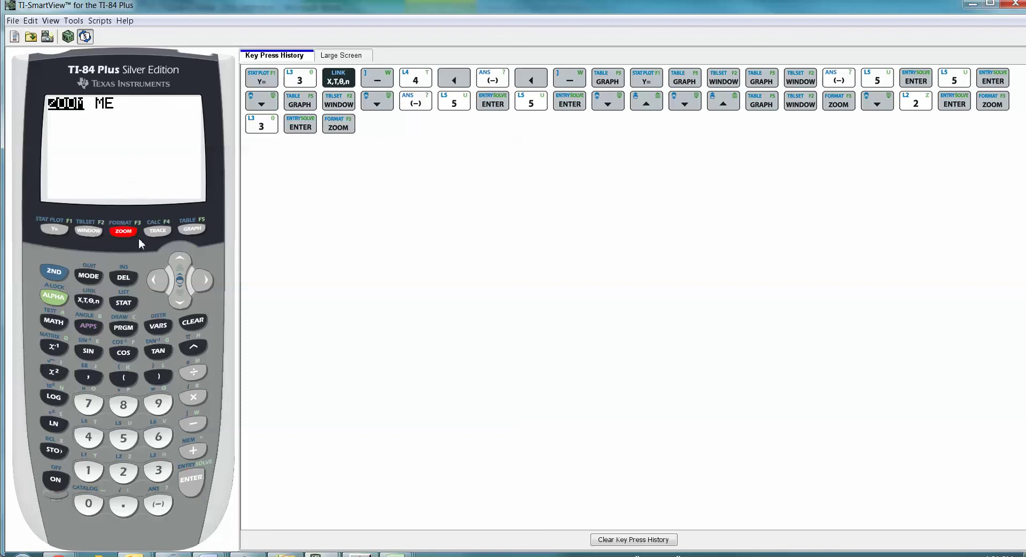
pyautogui.click(182, 301)
pyautogui.click(182, 302)
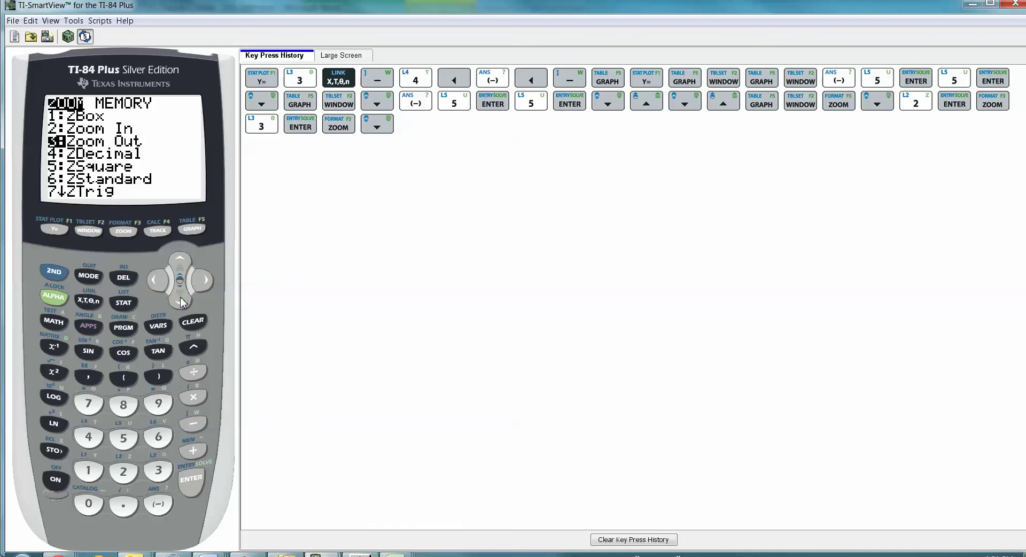
pyautogui.click(183, 302)
pyautogui.click(182, 302)
pyautogui.click(182, 302)
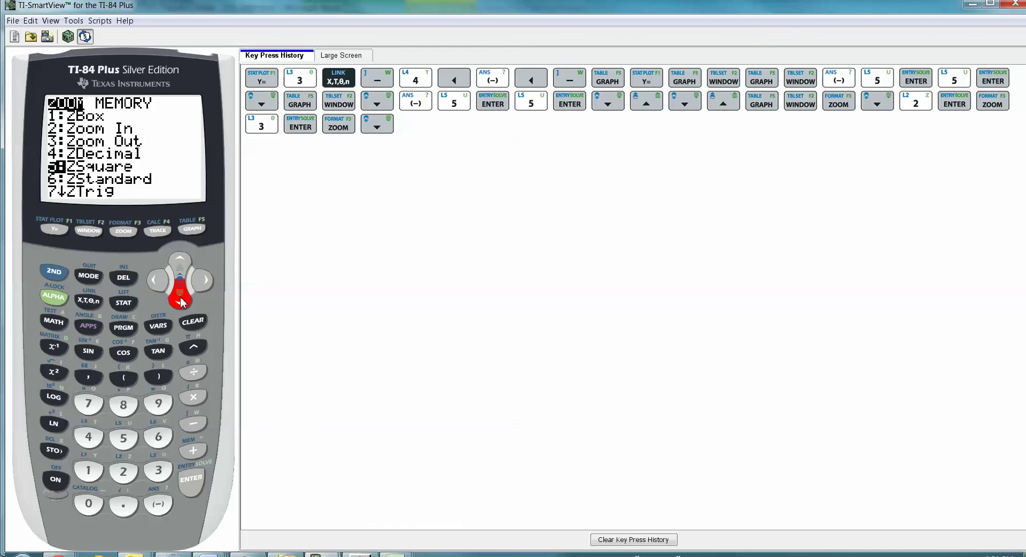
pyautogui.click(182, 302)
pyautogui.click(182, 302)
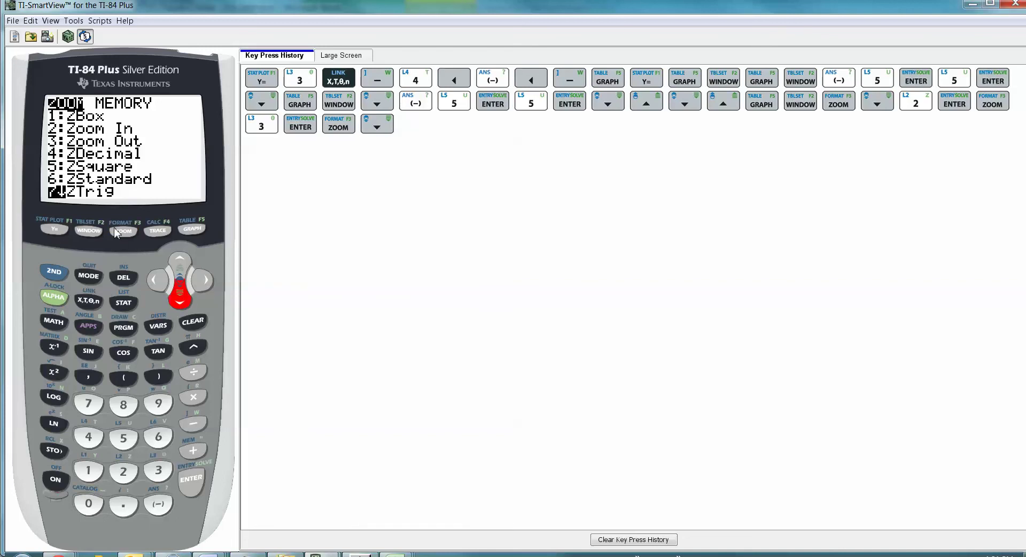
pyautogui.click(179, 262)
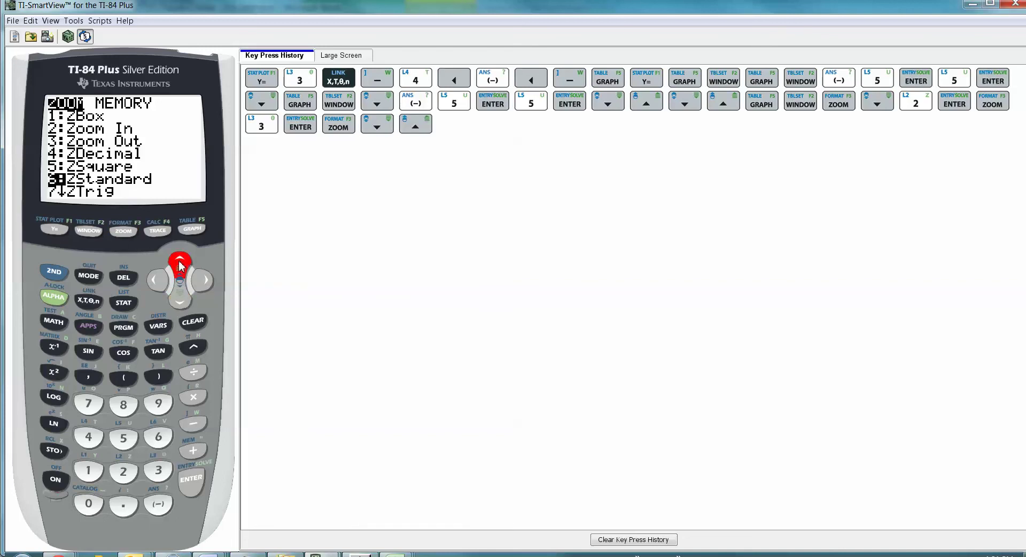
pyautogui.click(164, 440)
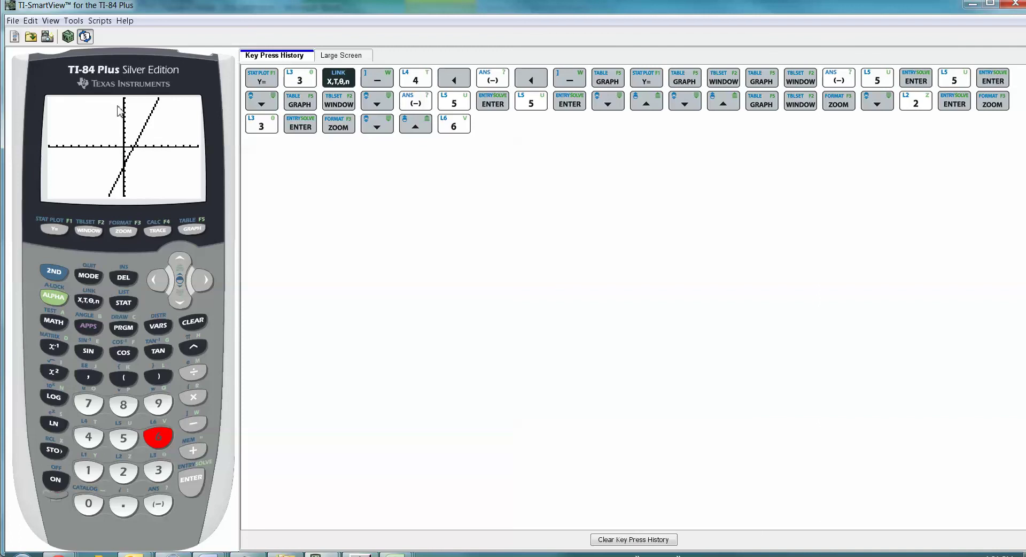
# Confirm the −10 to 10 window settings, then reapply ZStandard to redraw the line.
pyautogui.click(96, 230)
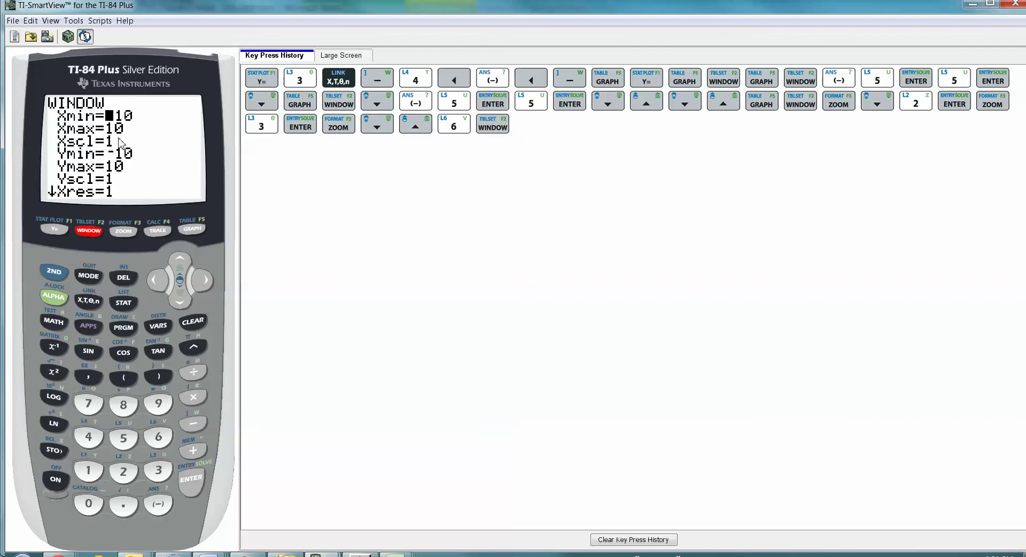
pyautogui.click(123, 232)
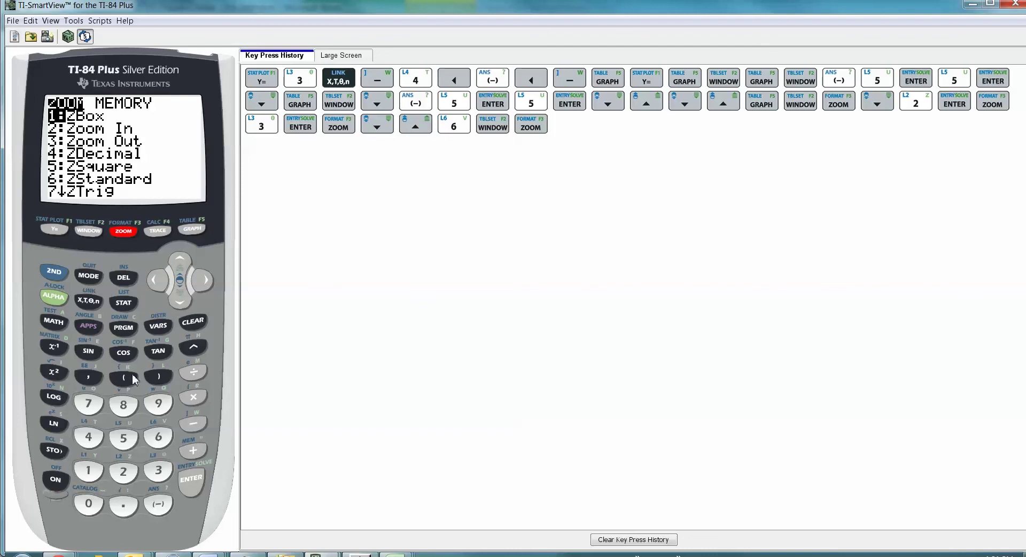
pyautogui.click(158, 447)
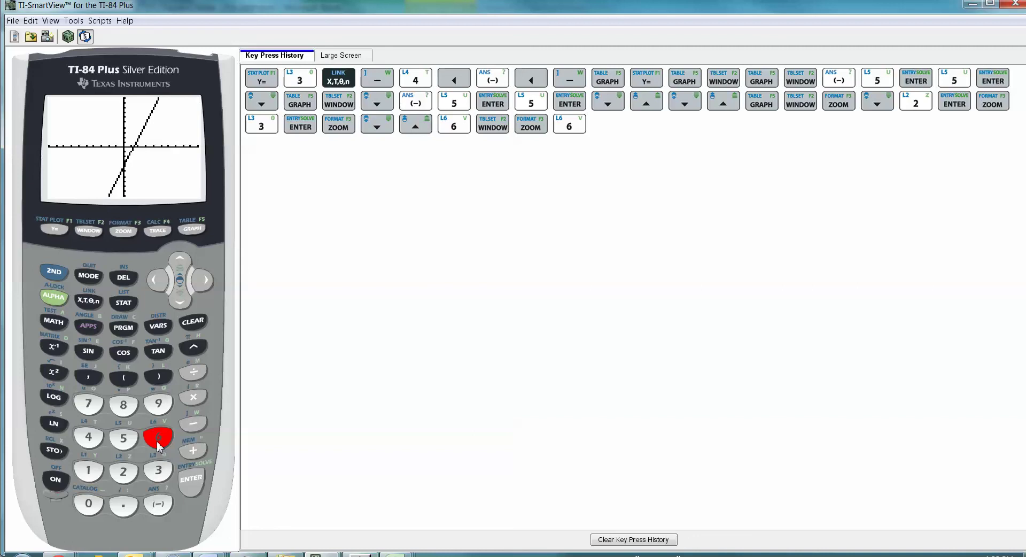
pyautogui.click(121, 232)
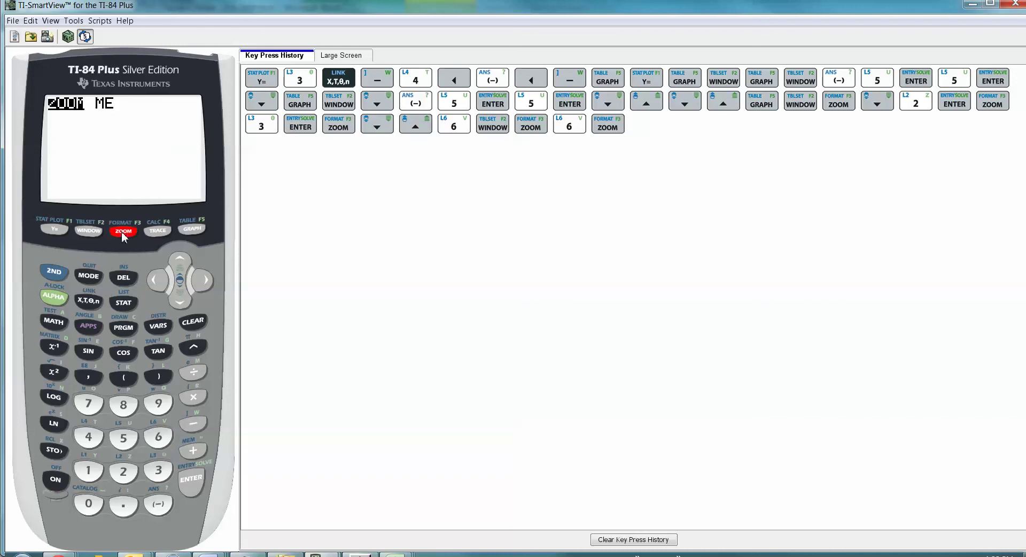
pyautogui.click(180, 302)
pyautogui.click(180, 303)
pyautogui.click(180, 302)
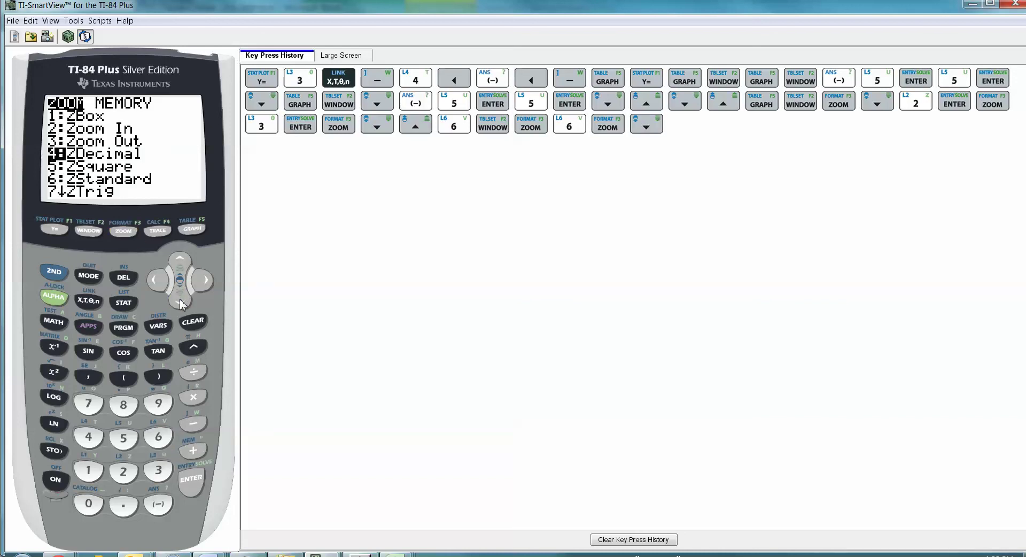
pyautogui.click(180, 303)
pyautogui.click(180, 302)
pyautogui.click(180, 303)
pyautogui.click(180, 303)
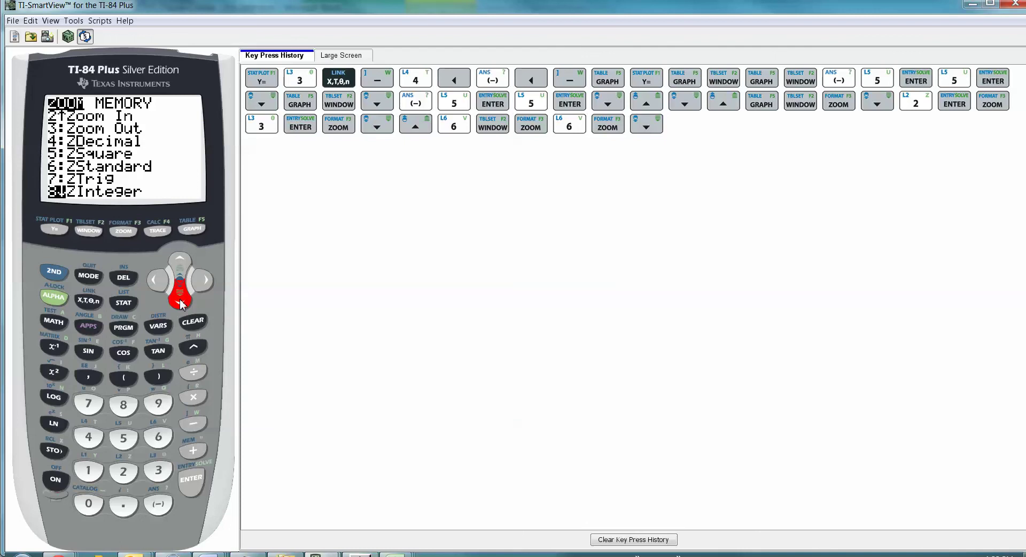
pyautogui.click(180, 302)
pyautogui.click(180, 302)
pyautogui.click(180, 302)
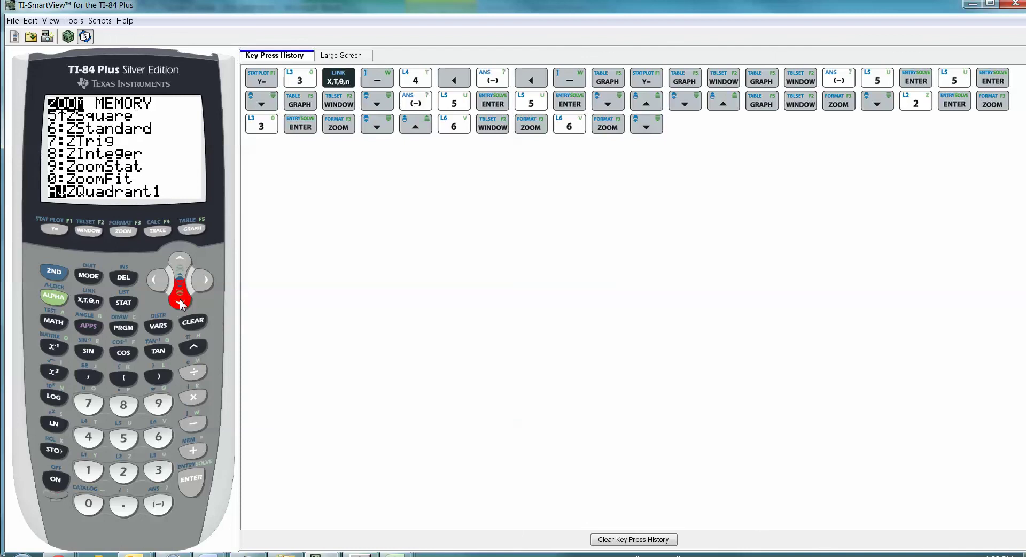
pyautogui.click(180, 303)
pyautogui.click(180, 262)
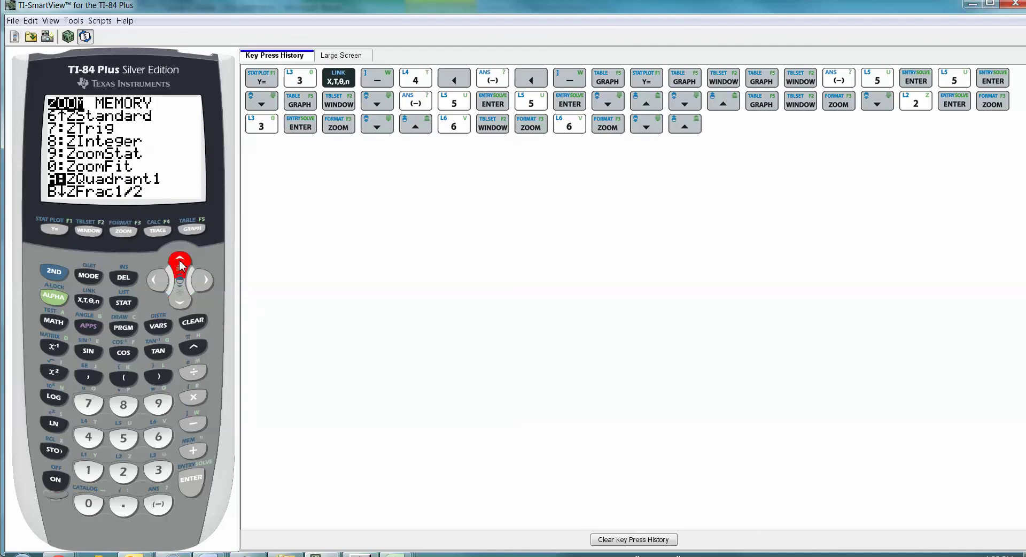
pyautogui.click(180, 262)
pyautogui.click(180, 262)
pyautogui.click(160, 403)
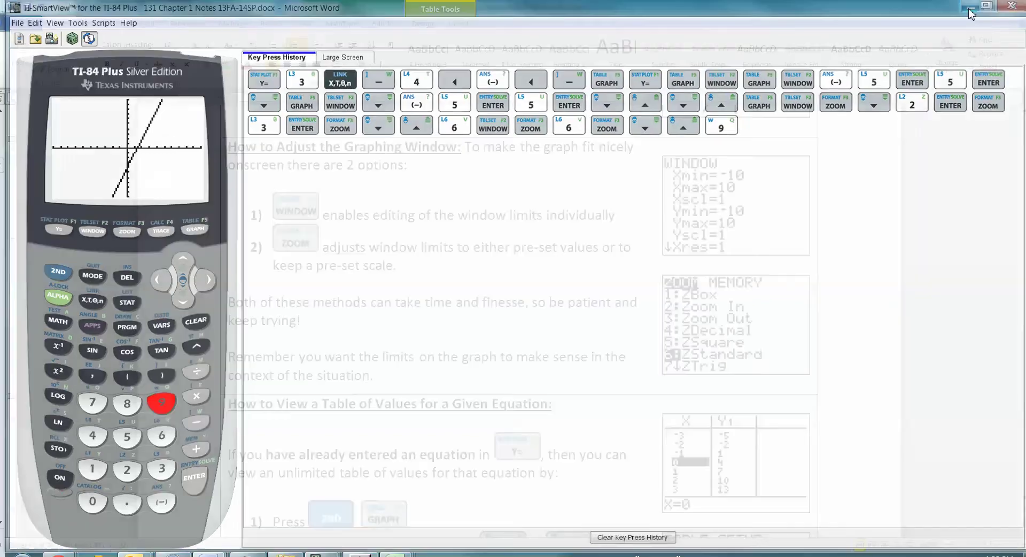
pyautogui.click(972, 4)
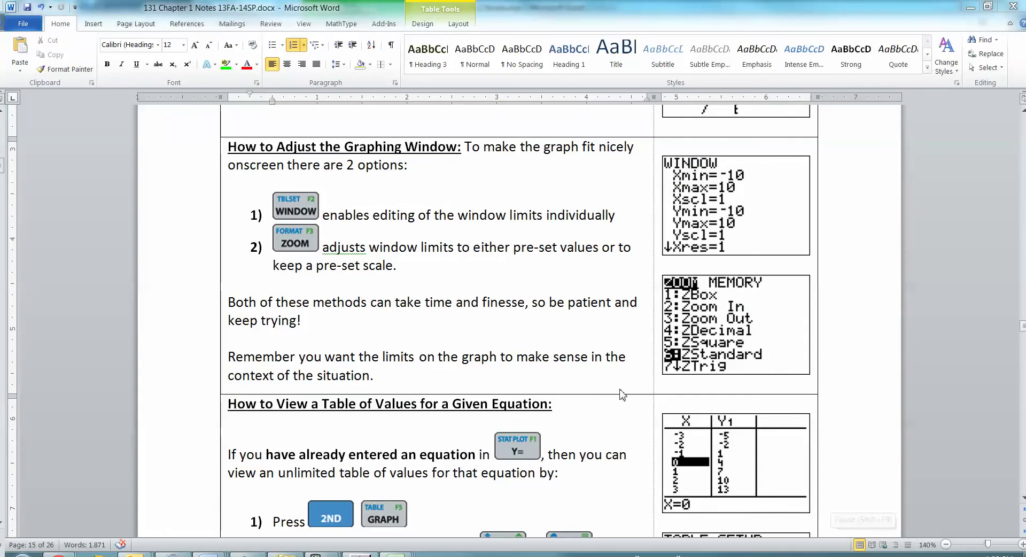
pyautogui.scroll(-3, 451, 333)
pyautogui.scroll(7, 451, 334)
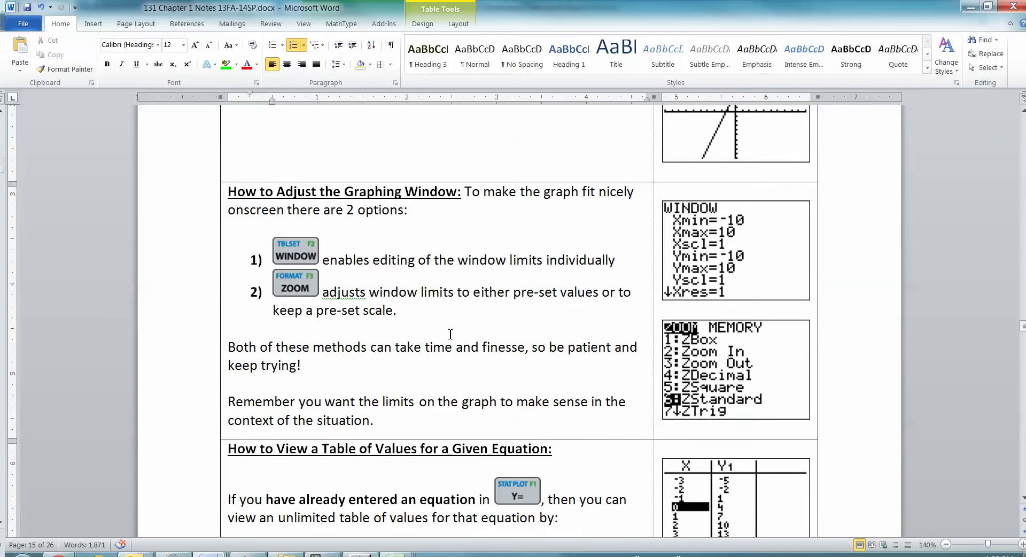
pyautogui.scroll(-6, 449, 332)
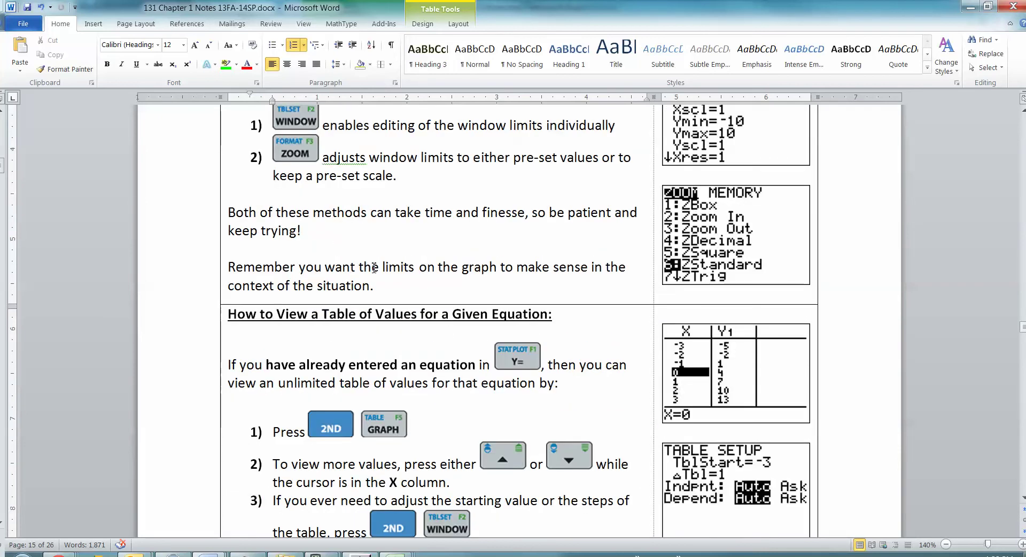
pyautogui.scroll(-1, 342, 221)
pyautogui.moveTo(374, 241); pyautogui.dragTo(244, 174)
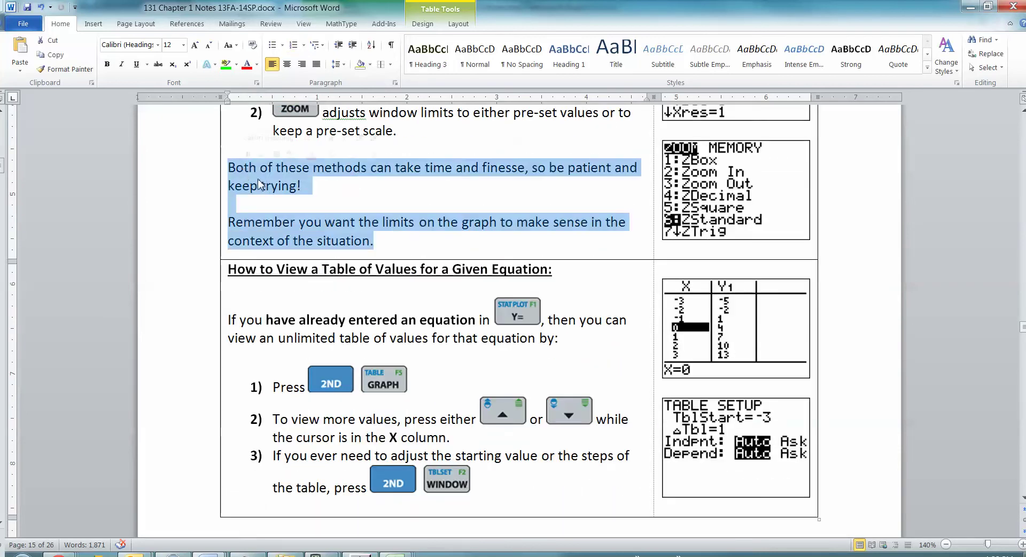
pyautogui.click(276, 180)
pyautogui.scroll(2, 267, 165)
pyautogui.scroll(1, 260, 192)
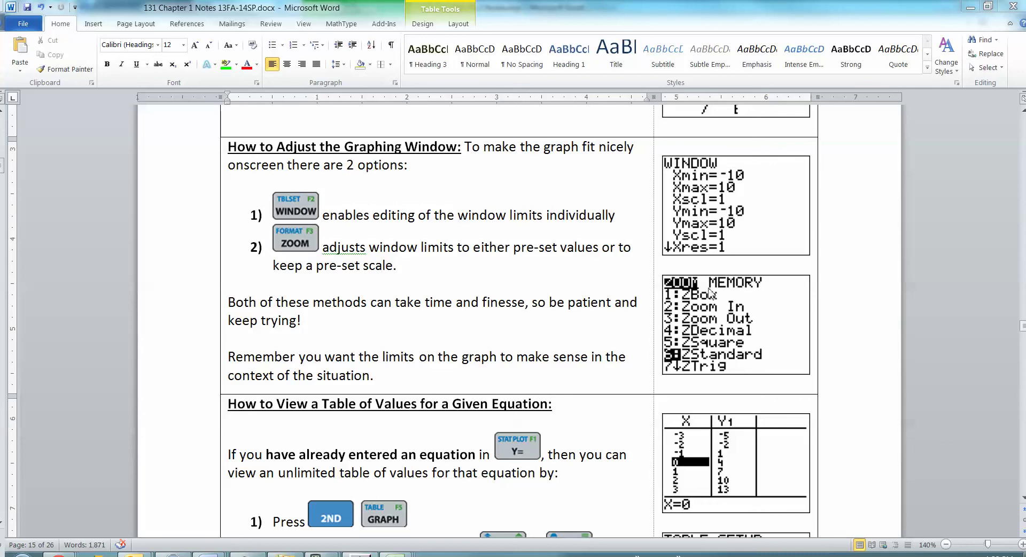
pyautogui.click(418, 343)
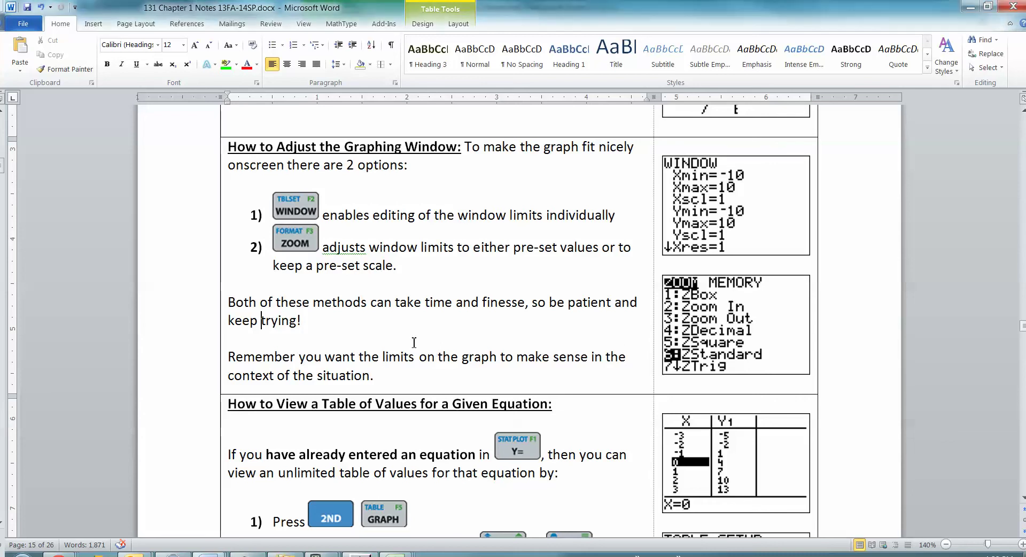
pyautogui.scroll(-3, 417, 340)
pyautogui.scroll(-1, 418, 339)
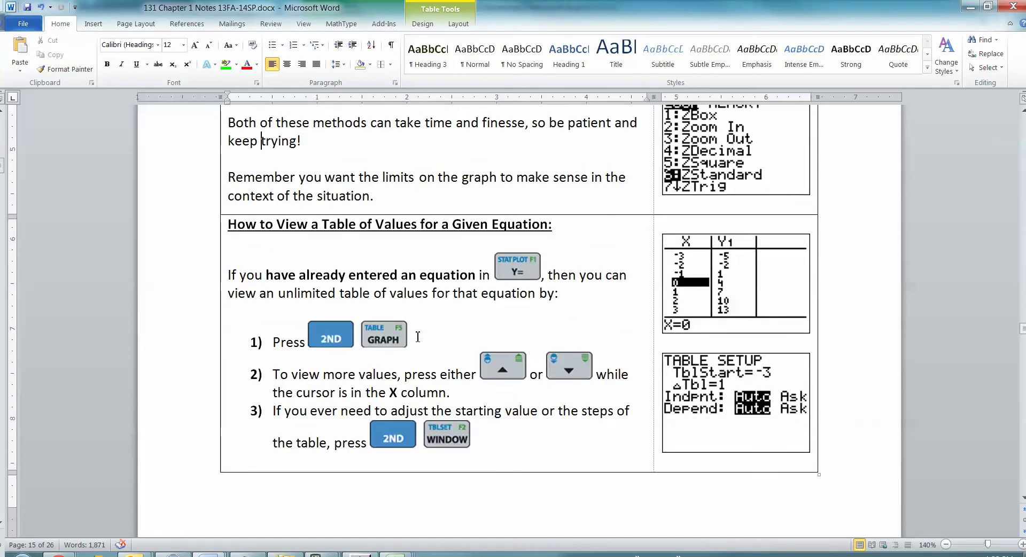
pyautogui.scroll(1, 418, 336)
pyautogui.scroll(1, 417, 336)
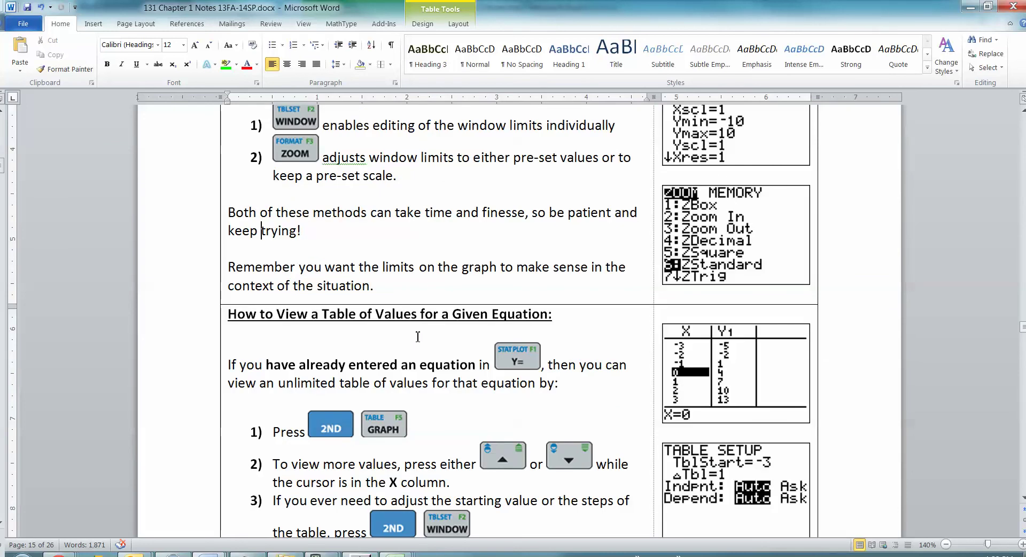
pyautogui.scroll(1, 418, 337)
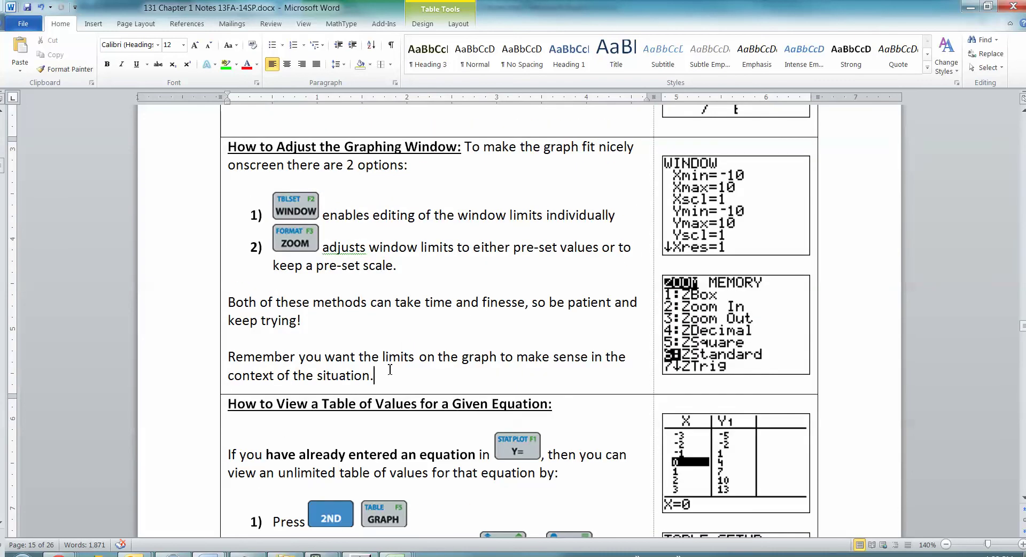
pyautogui.moveTo(390, 369); pyautogui.dragTo(323, 247)
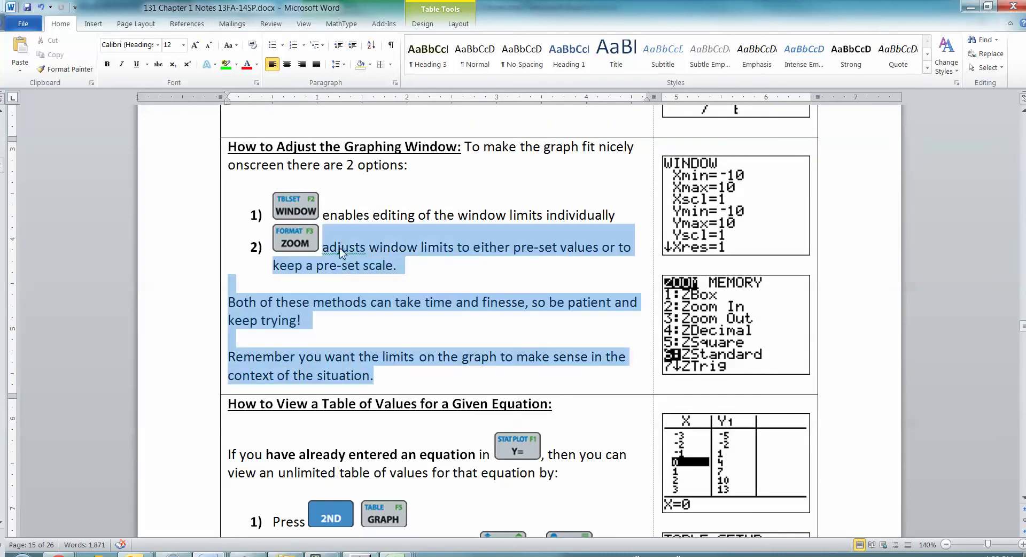
pyautogui.click(332, 210)
pyautogui.scroll(-3, 382, 225)
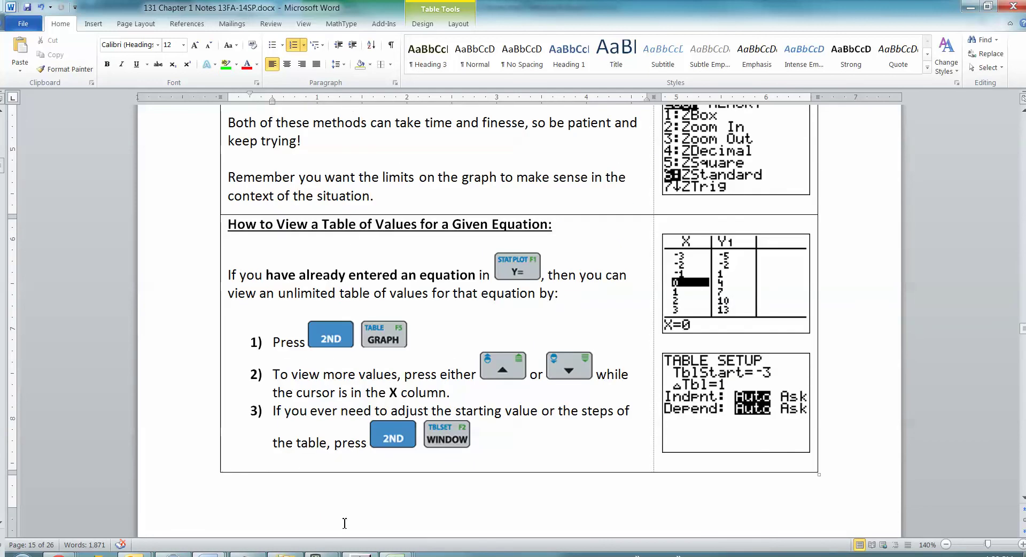
pyautogui.moveTo(316, 553)
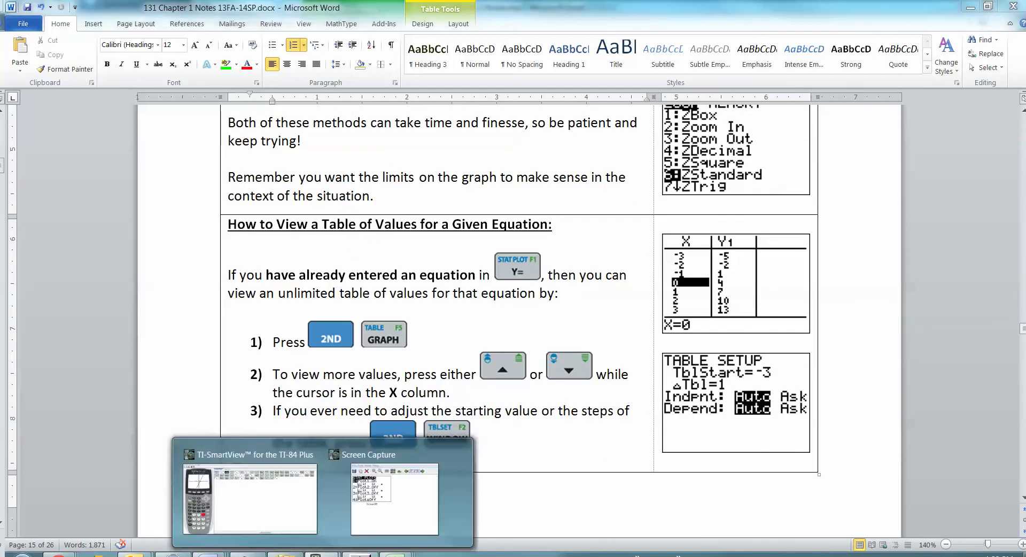
# Return to the emulator, confirm Y1=3X-4 in the Y= editor, and open its TABLE.
pyautogui.click(292, 484)
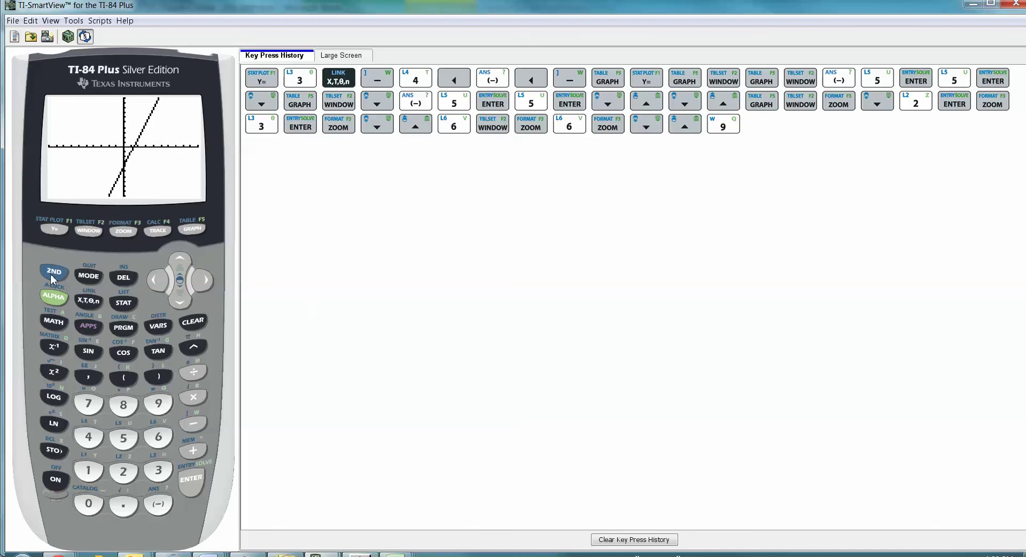
pyautogui.click(55, 229)
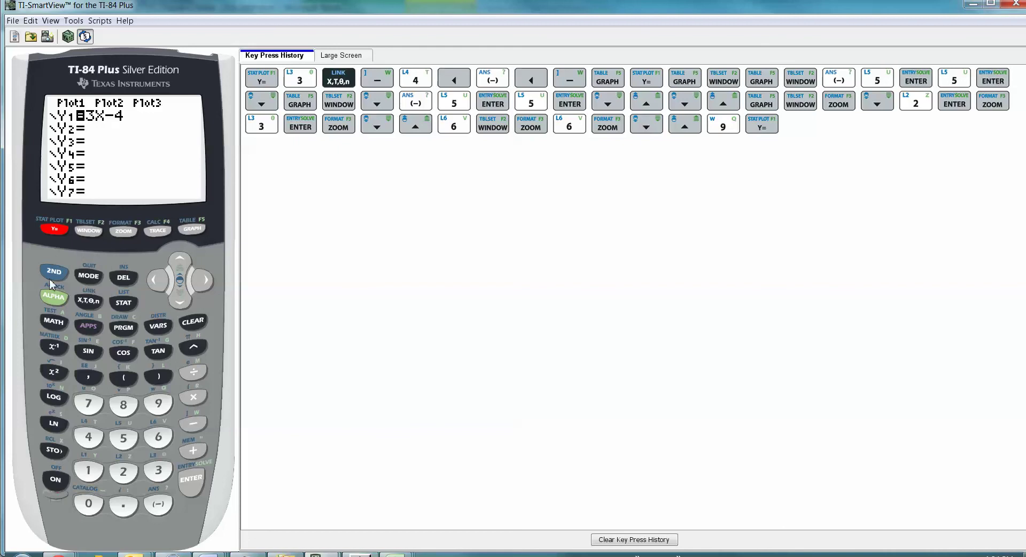
pyautogui.click(53, 271)
pyautogui.click(196, 228)
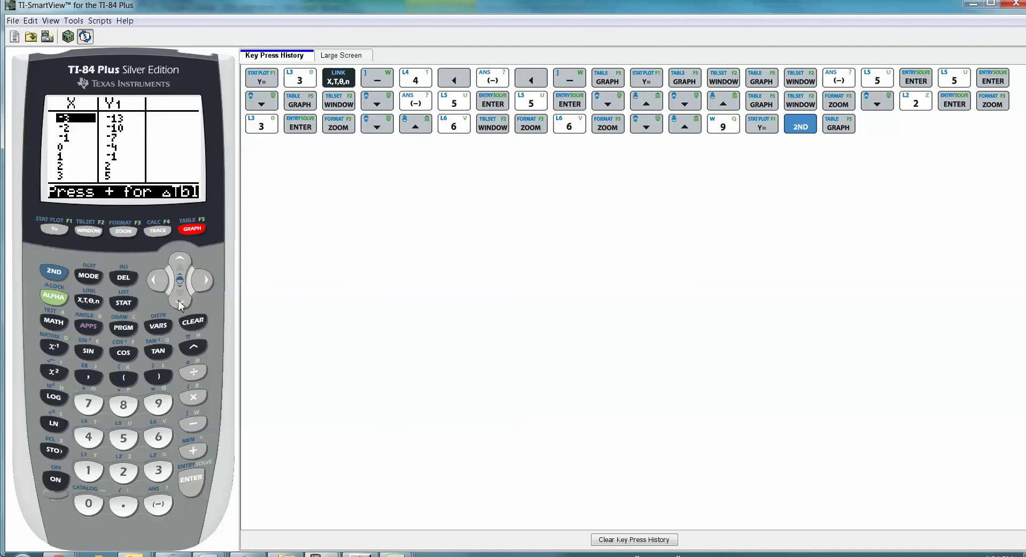
# Scroll down the table from X=-2 to X=17.
pyautogui.click(178, 300)
pyautogui.click(180, 302)
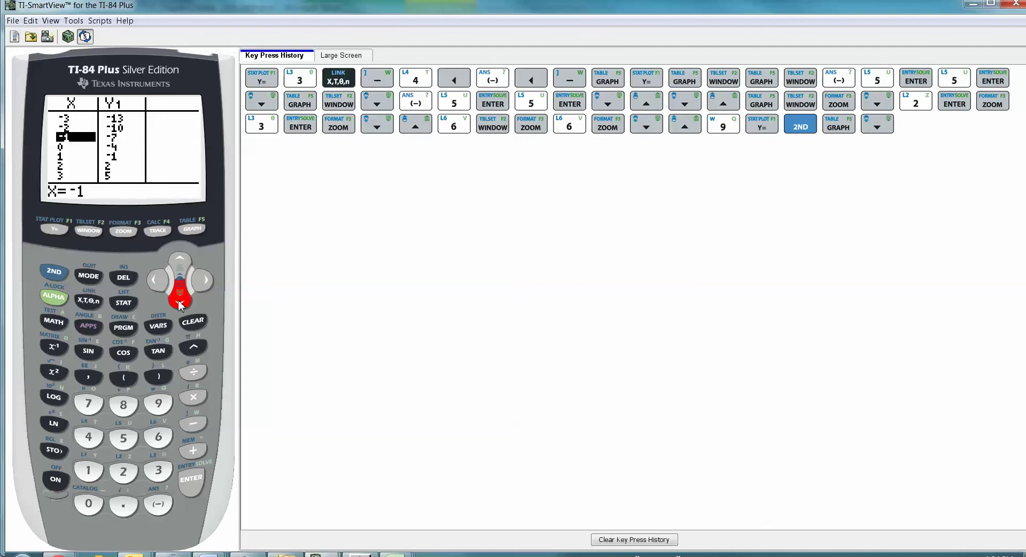
pyautogui.click(180, 303)
pyautogui.click(179, 301)
pyautogui.click(179, 300)
pyautogui.click(179, 301)
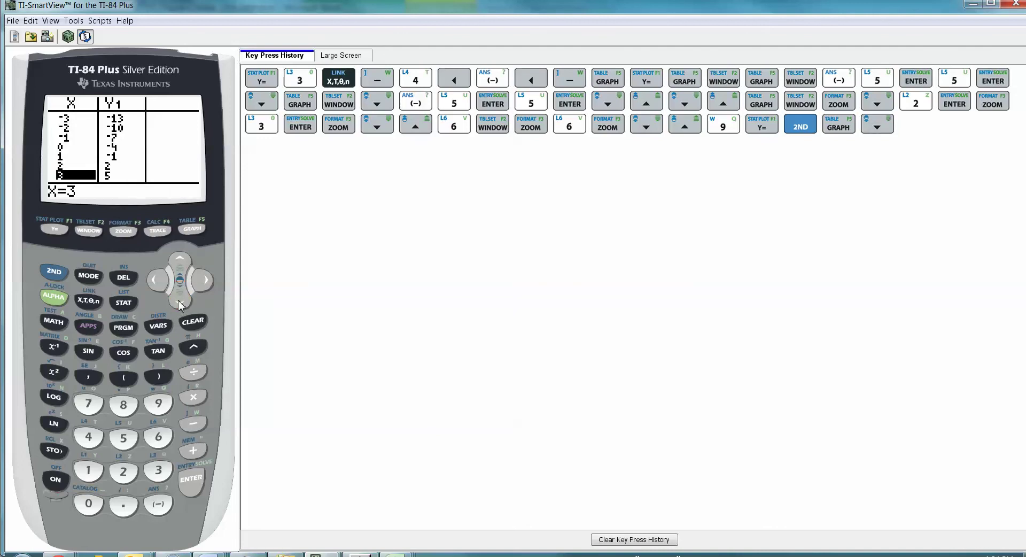
pyautogui.click(179, 300)
pyautogui.click(179, 300)
pyautogui.click(179, 300)
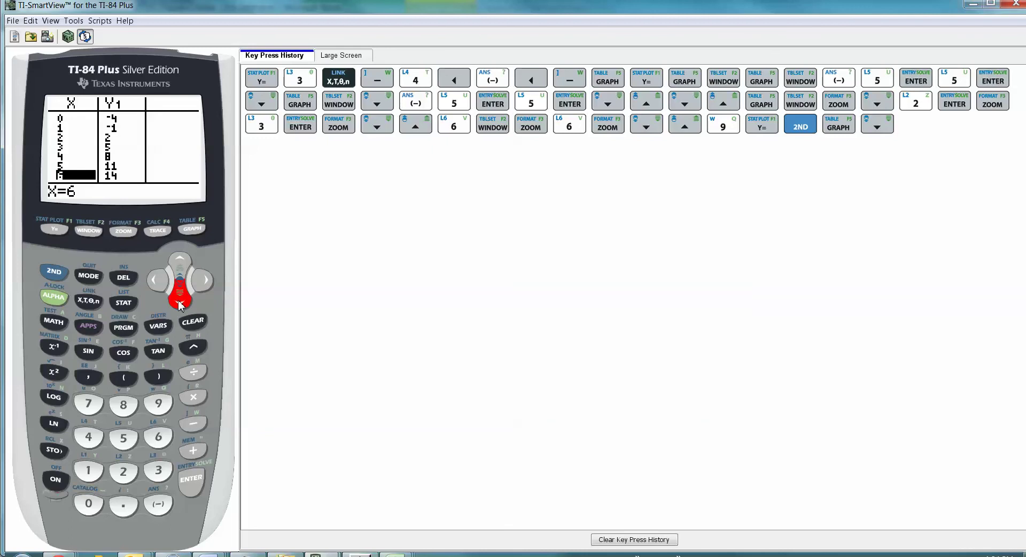
pyautogui.click(180, 302)
pyautogui.click(179, 301)
pyautogui.click(180, 303)
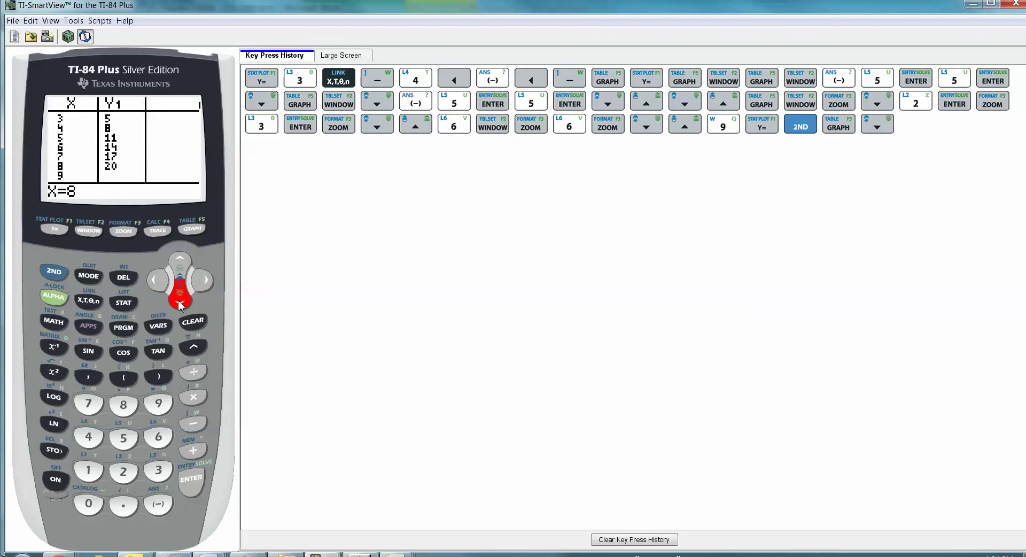
pyautogui.click(180, 303)
pyautogui.click(180, 303)
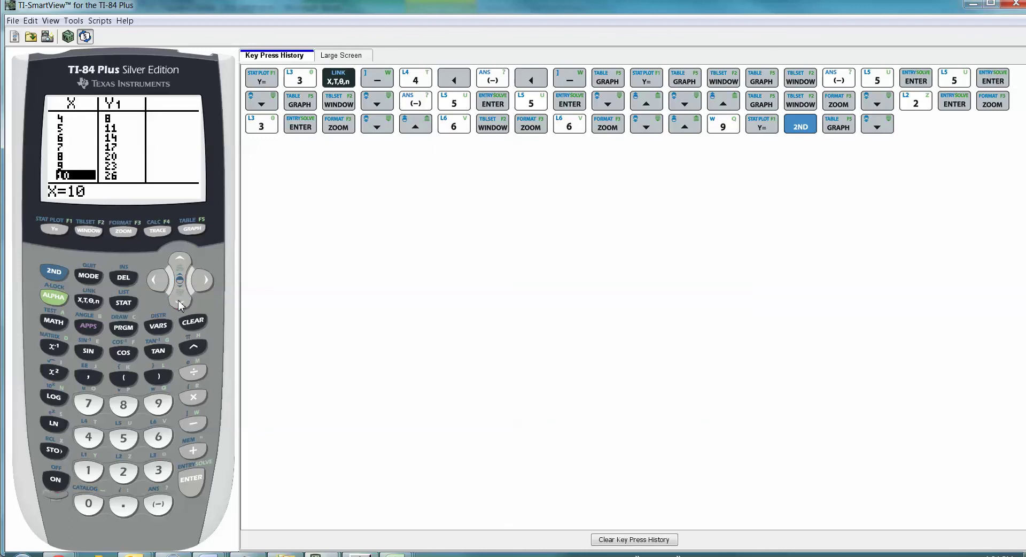
pyautogui.click(179, 302)
pyautogui.click(179, 302)
pyautogui.click(179, 301)
pyautogui.click(179, 302)
pyautogui.click(179, 302)
pyautogui.click(179, 301)
pyautogui.click(179, 301)
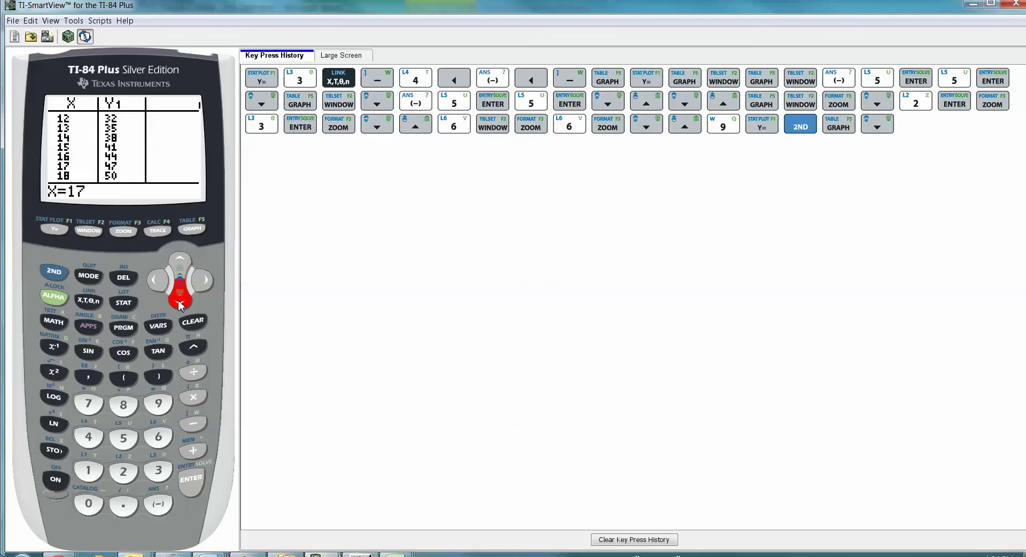
# Scroll back up the table from X=17 to X=-10.
pyautogui.click(182, 270)
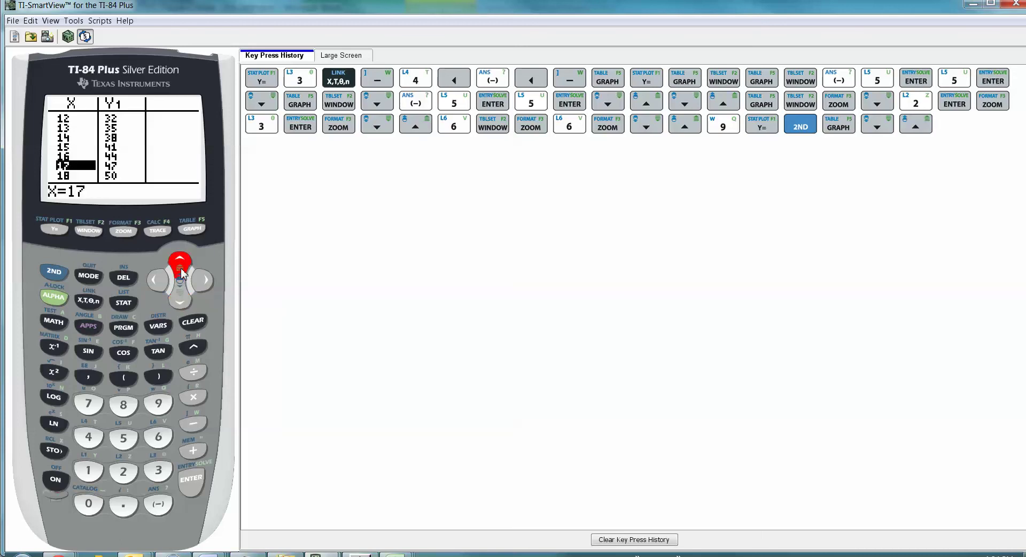
pyautogui.click(181, 269)
pyautogui.click(181, 269)
pyautogui.click(180, 269)
pyautogui.click(180, 268)
pyautogui.click(181, 269)
pyautogui.click(181, 269)
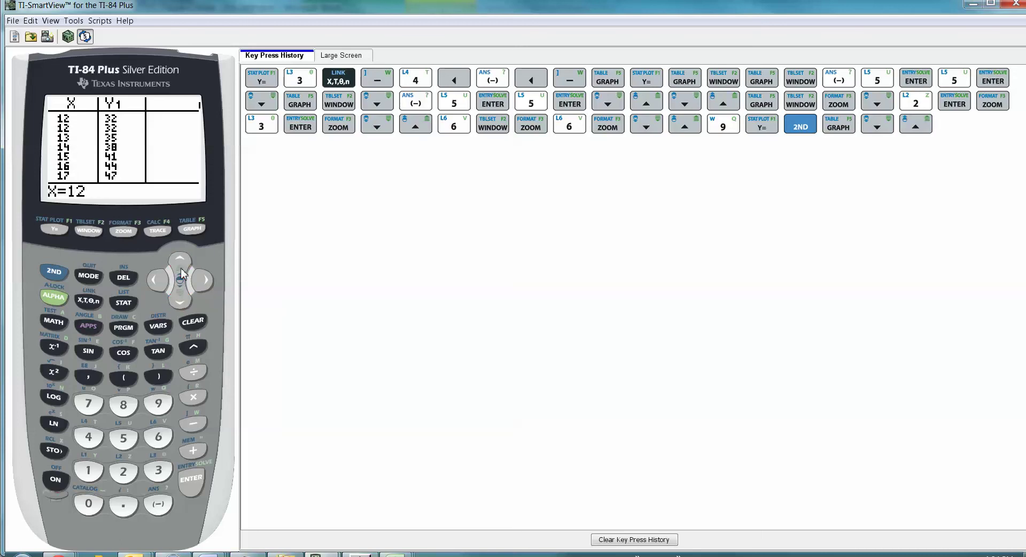
pyautogui.click(180, 269)
pyautogui.click(180, 269)
pyautogui.click(181, 269)
pyautogui.click(181, 268)
pyautogui.click(181, 269)
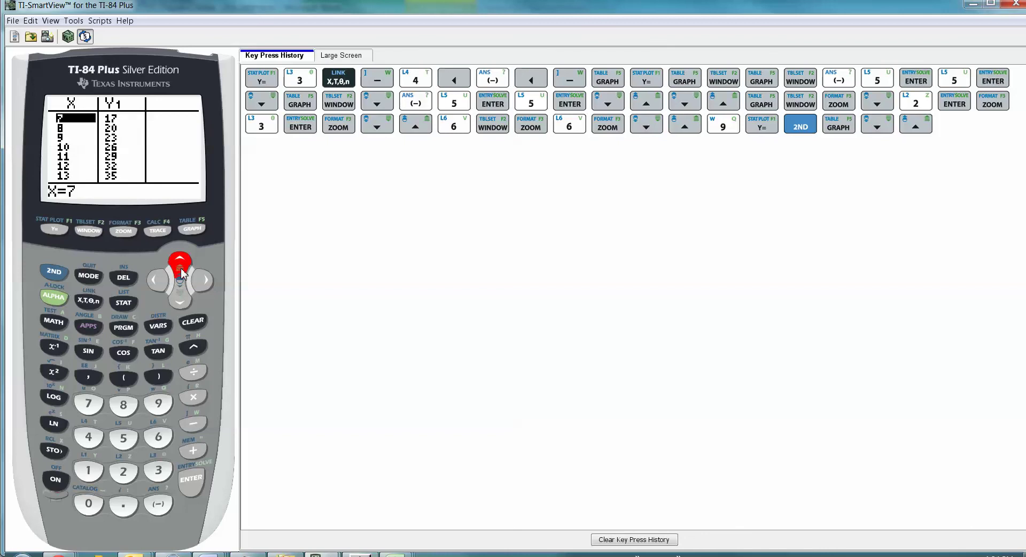
pyautogui.click(181, 269)
pyautogui.click(180, 268)
pyautogui.click(181, 269)
pyautogui.click(180, 268)
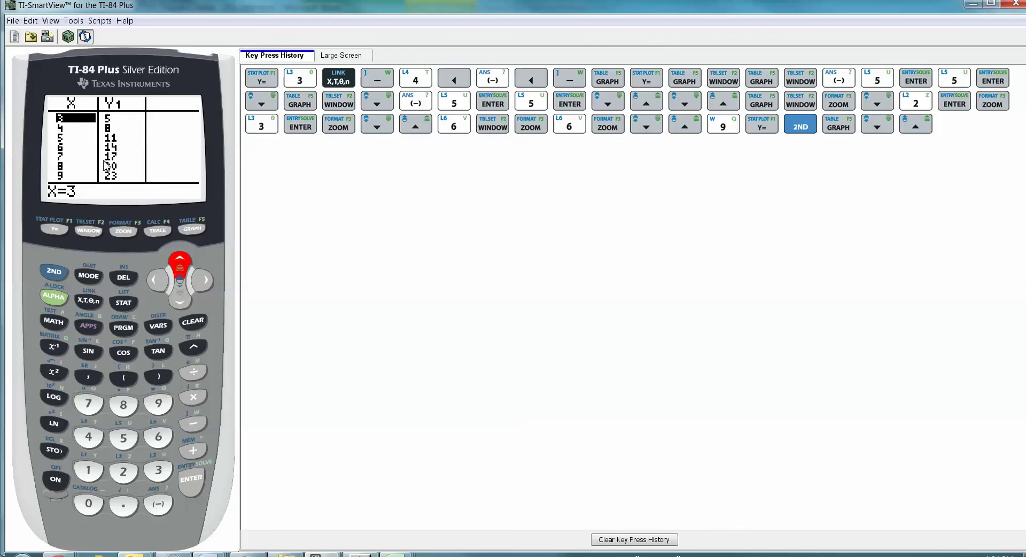
pyautogui.press('Up')
pyautogui.press('Up')
pyautogui.press('Up')
pyautogui.press('Up')
pyautogui.press('Up')
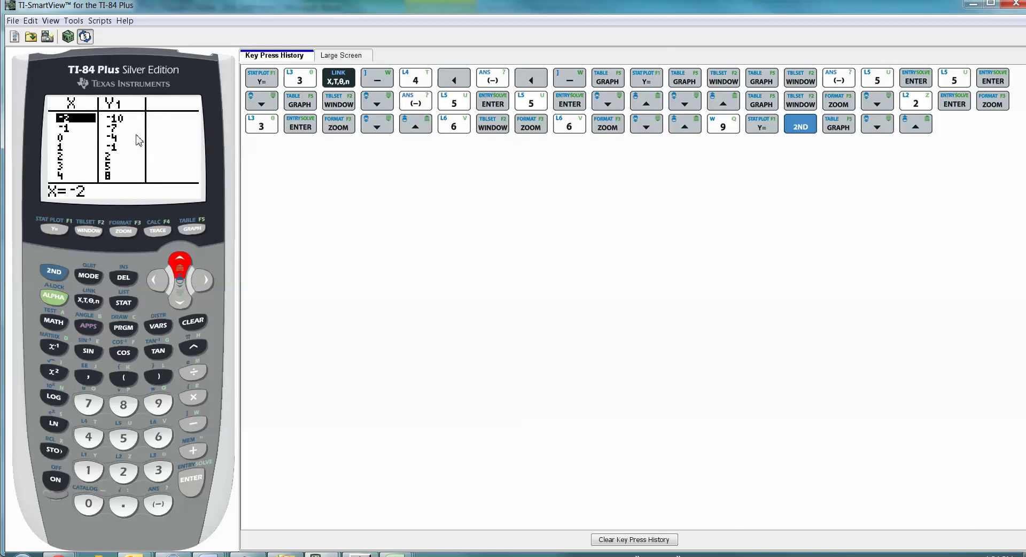
pyautogui.press('Up')
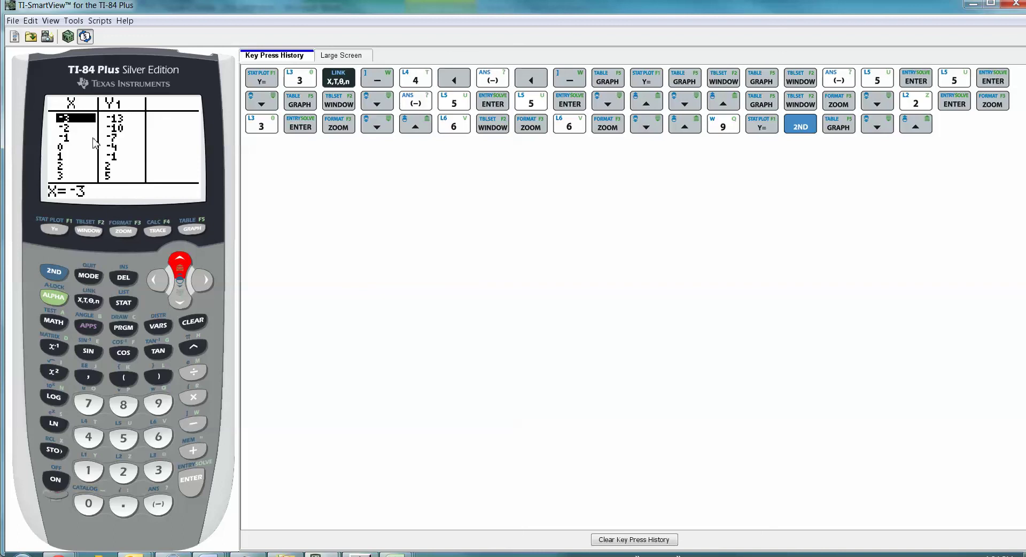
pyautogui.click(179, 262)
pyautogui.click(179, 262)
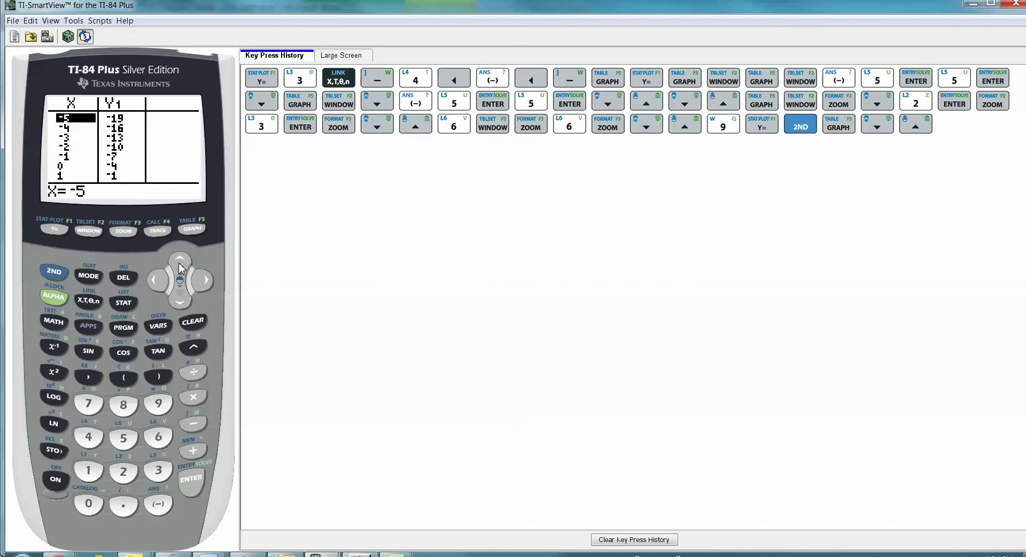
pyautogui.click(179, 262)
pyautogui.click(180, 261)
pyautogui.click(180, 262)
pyautogui.click(179, 262)
pyautogui.click(180, 261)
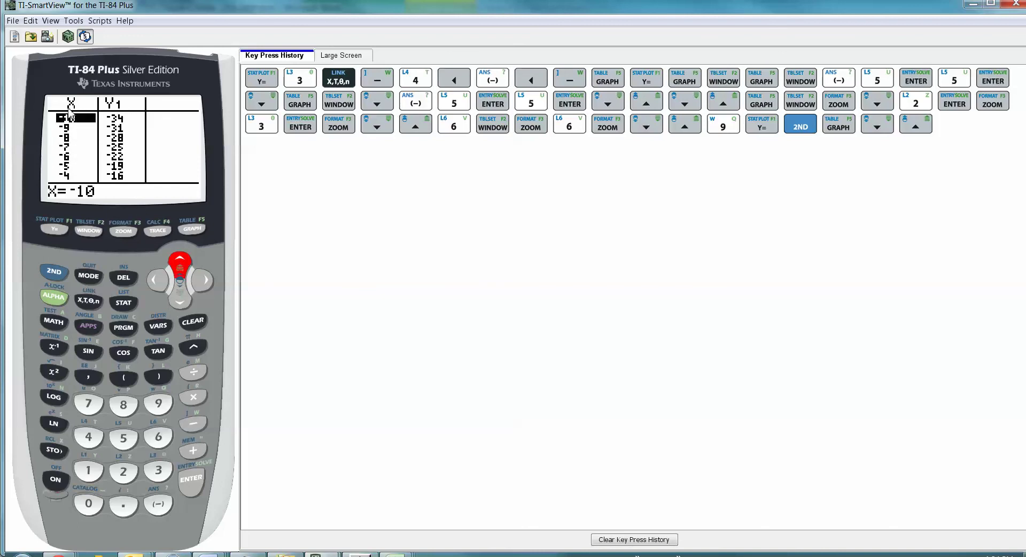
# Step down the Y1 column from -34, then return to the Y1 heading showing 3X-4.
pyautogui.click(203, 283)
pyautogui.click(179, 262)
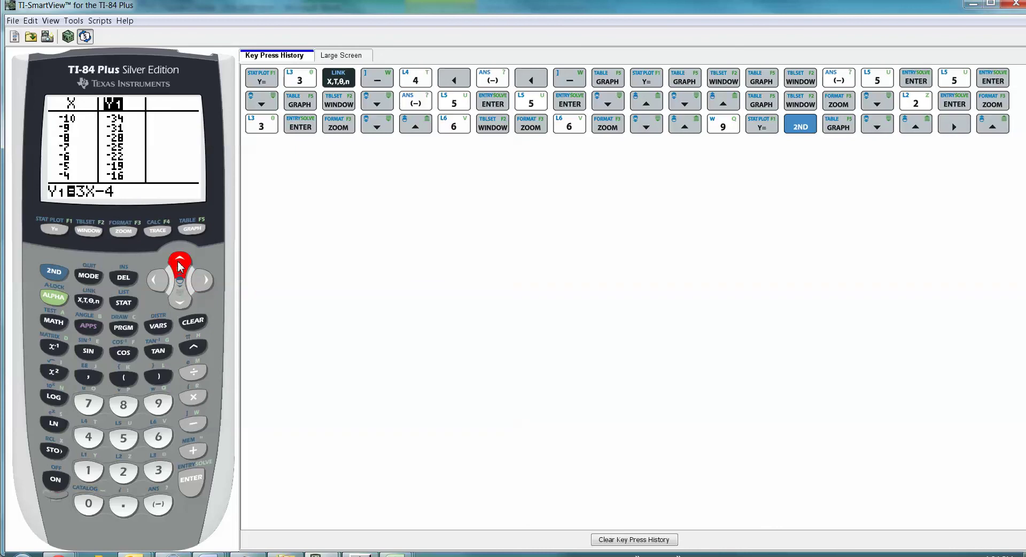
pyautogui.click(180, 297)
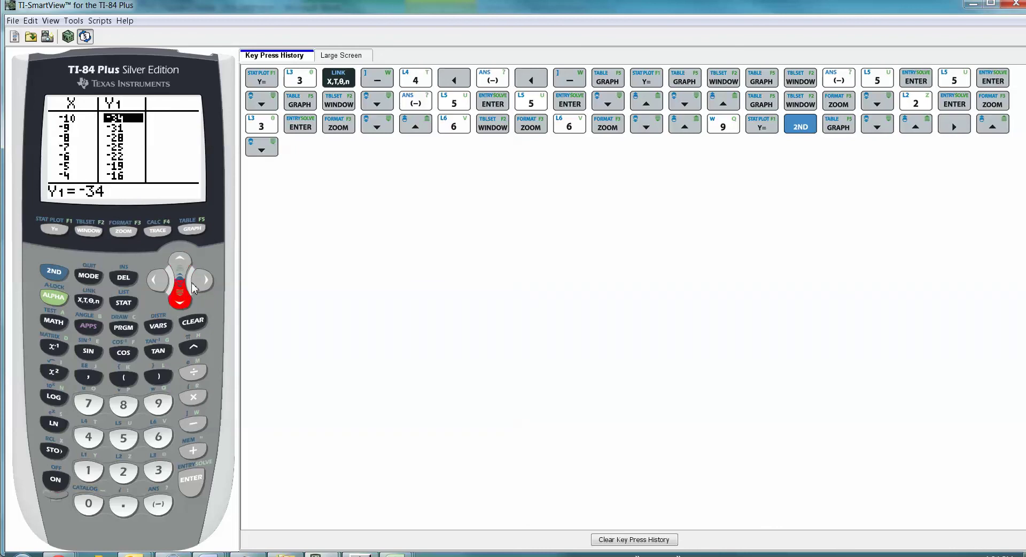
pyautogui.click(180, 299)
pyautogui.click(180, 301)
pyautogui.click(180, 301)
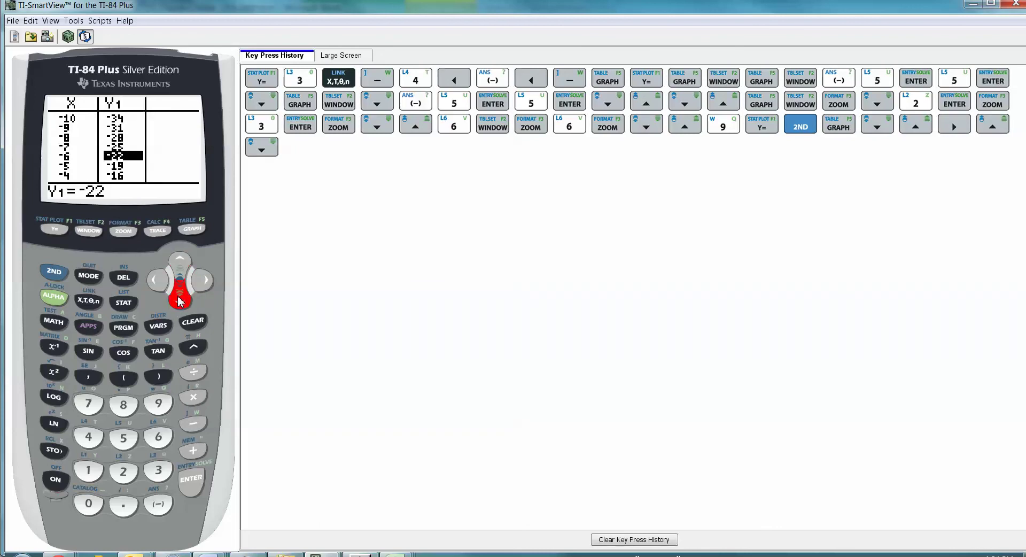
pyautogui.click(180, 300)
pyautogui.click(180, 301)
pyautogui.click(180, 301)
pyautogui.click(180, 301)
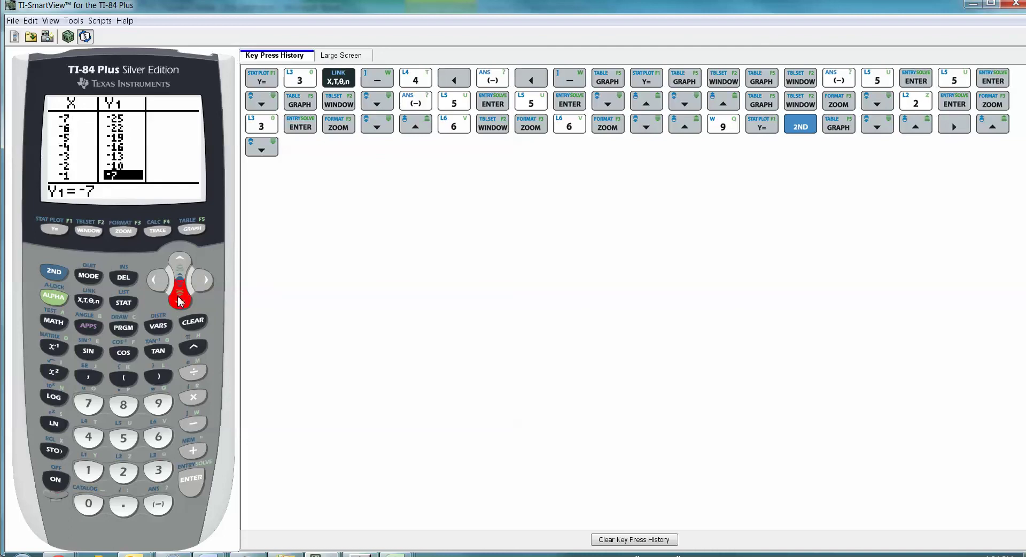
pyautogui.click(181, 301)
pyautogui.click(179, 263)
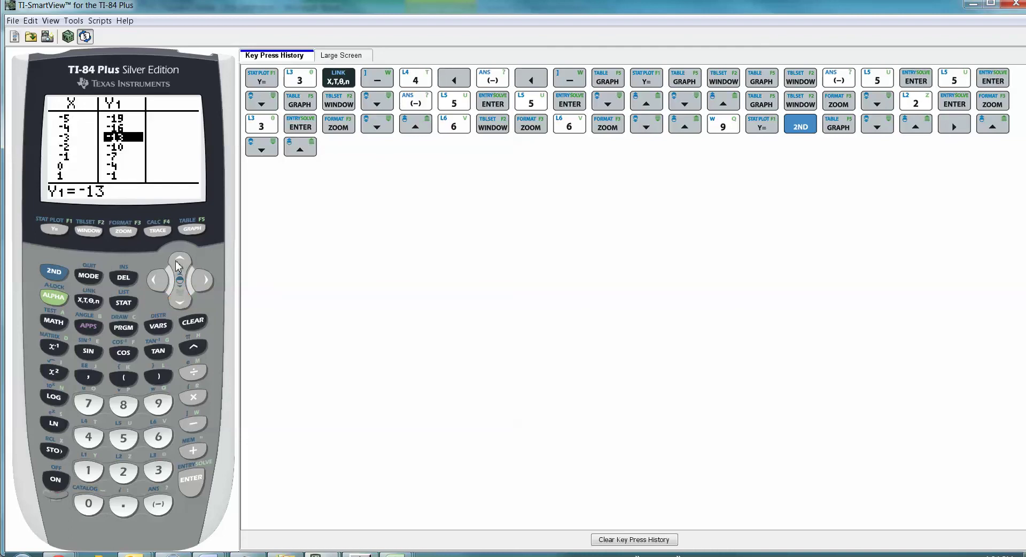
pyautogui.click(179, 263)
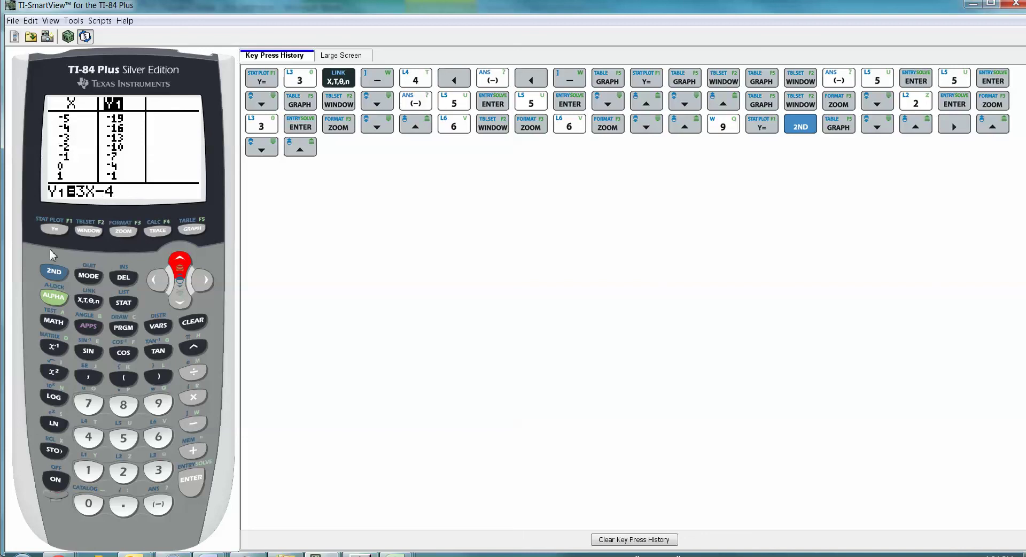
# Enter 4X+6 on the empty Y2 line below Y1=3X-4.
pyautogui.click(54, 228)
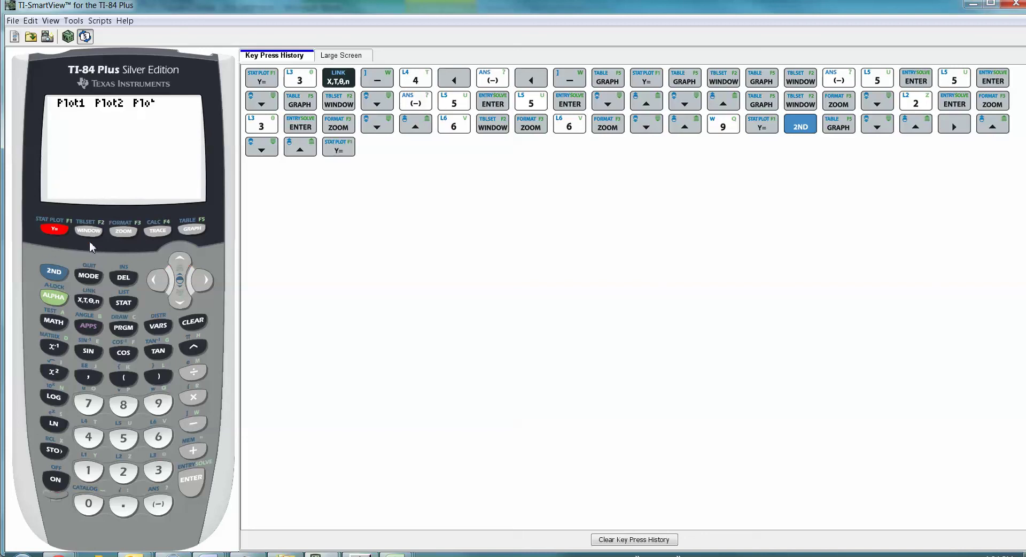
pyautogui.click(180, 299)
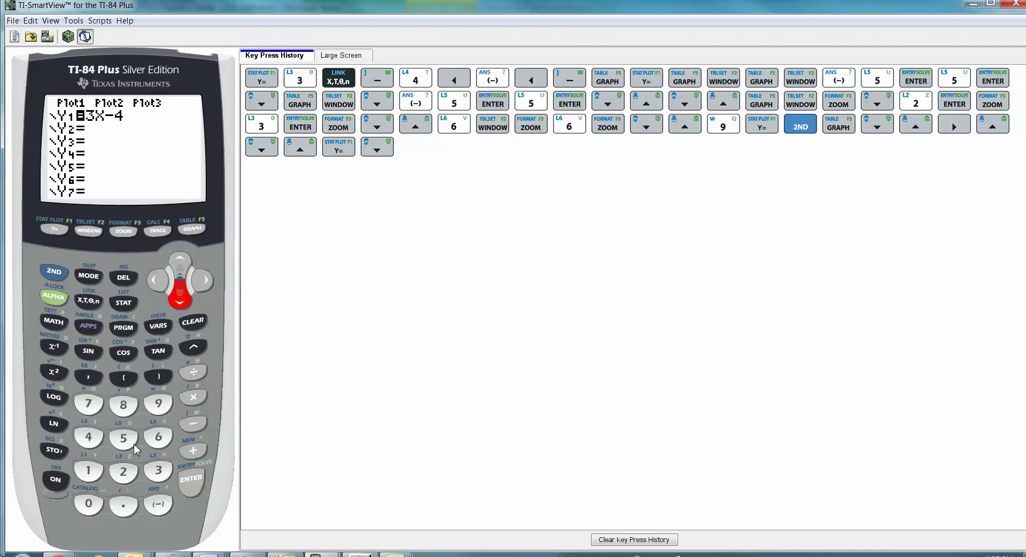
pyautogui.click(101, 440)
pyautogui.click(88, 301)
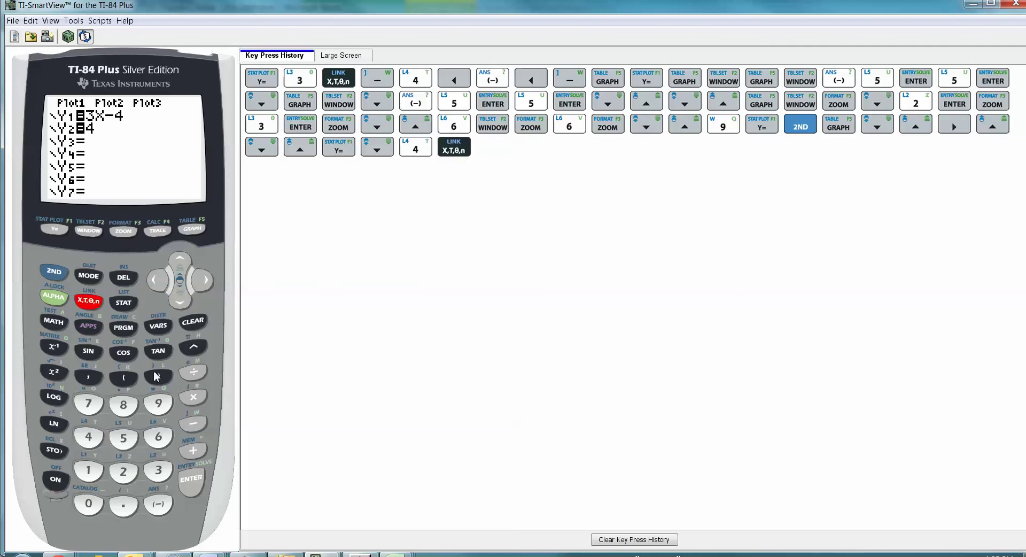
pyautogui.click(194, 451)
pyautogui.click(158, 438)
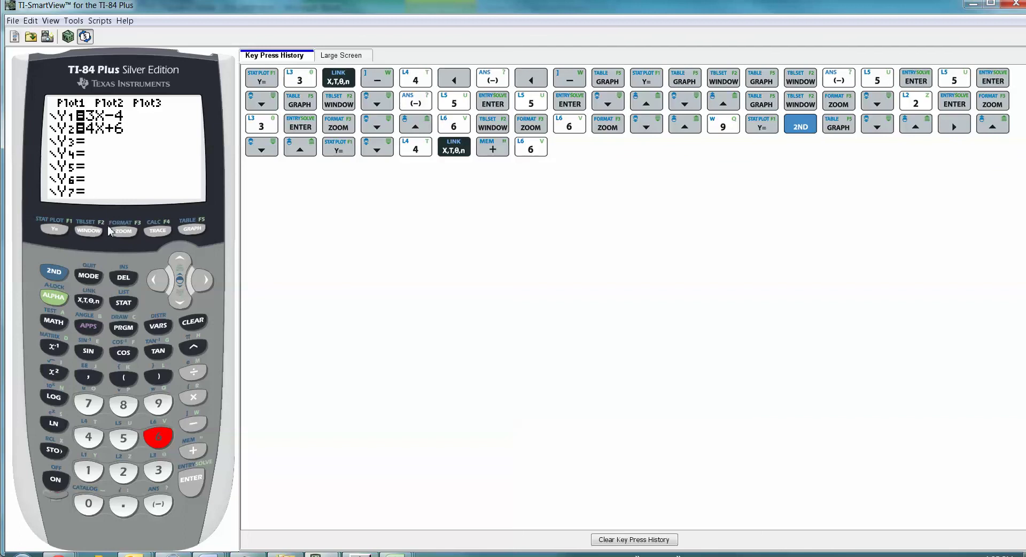
# Open the table and view the Y1 formula and the Y2 heading 4X+6.
pyautogui.click(54, 271)
pyautogui.click(192, 228)
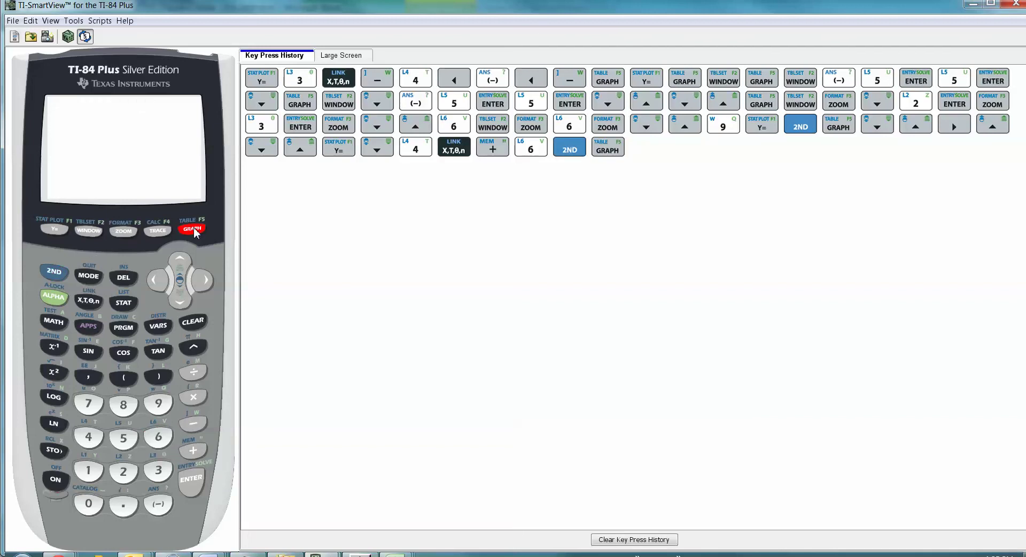
pyautogui.click(203, 280)
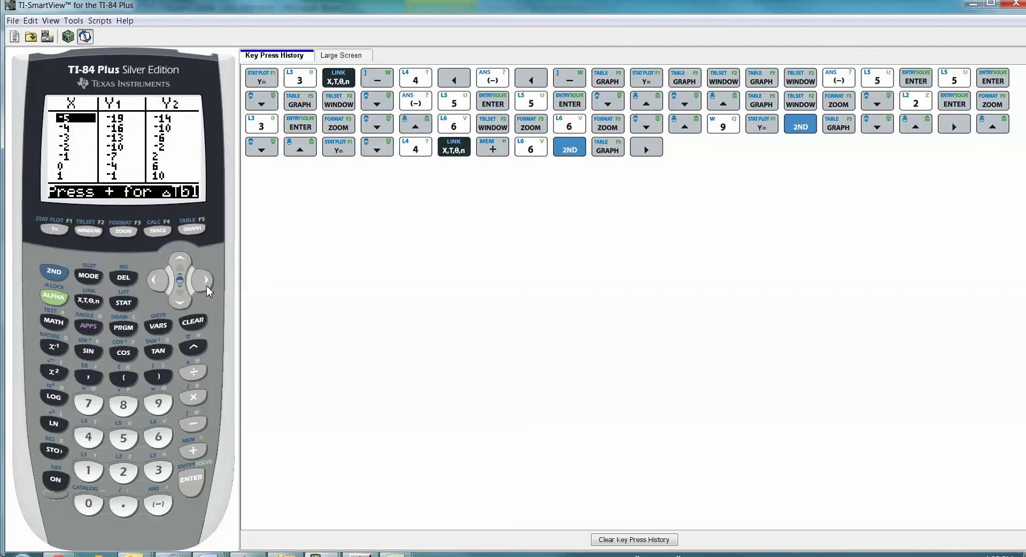
pyautogui.click(180, 262)
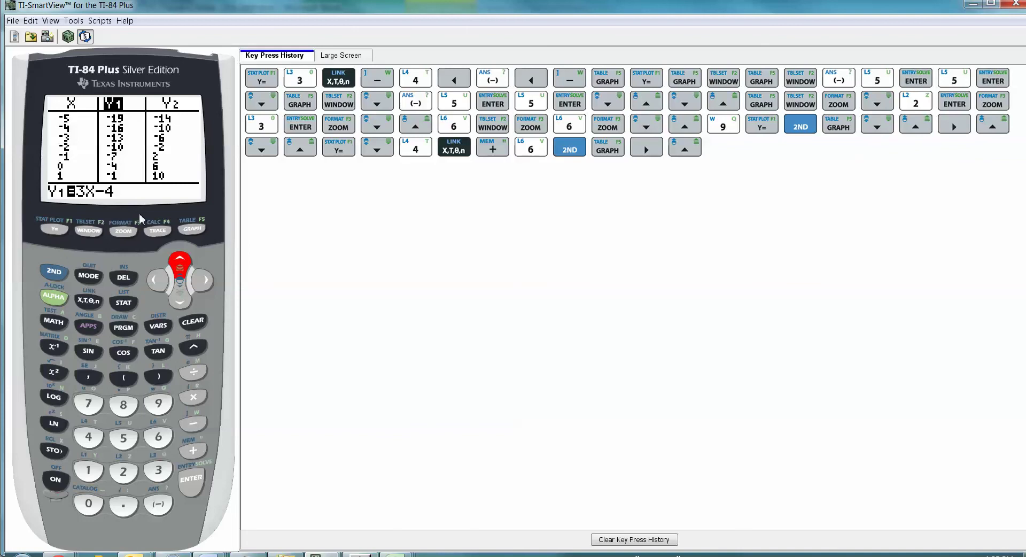
pyautogui.click(204, 280)
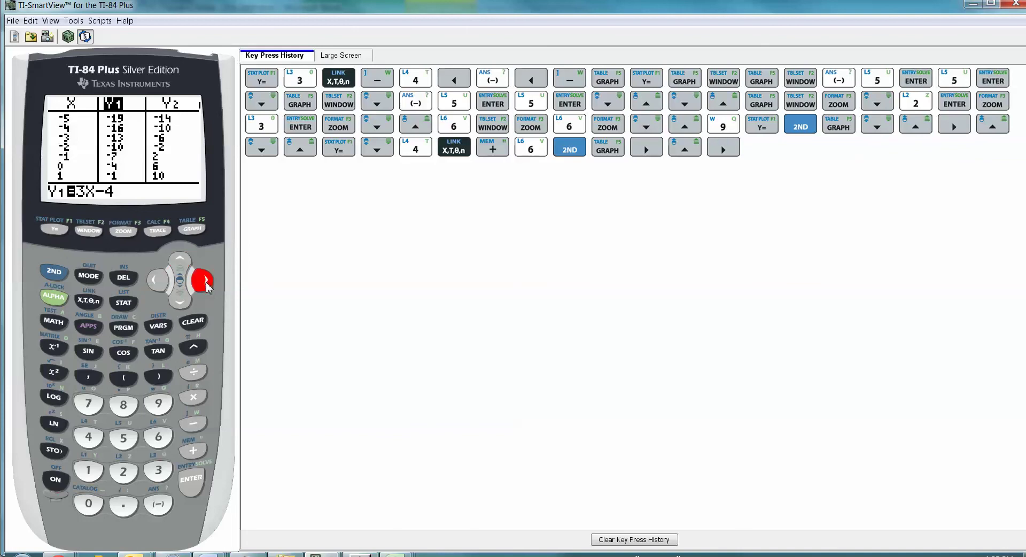
# Step down through the Y2 column toward the value 10.
pyautogui.click(183, 300)
pyautogui.click(180, 297)
pyautogui.click(180, 297)
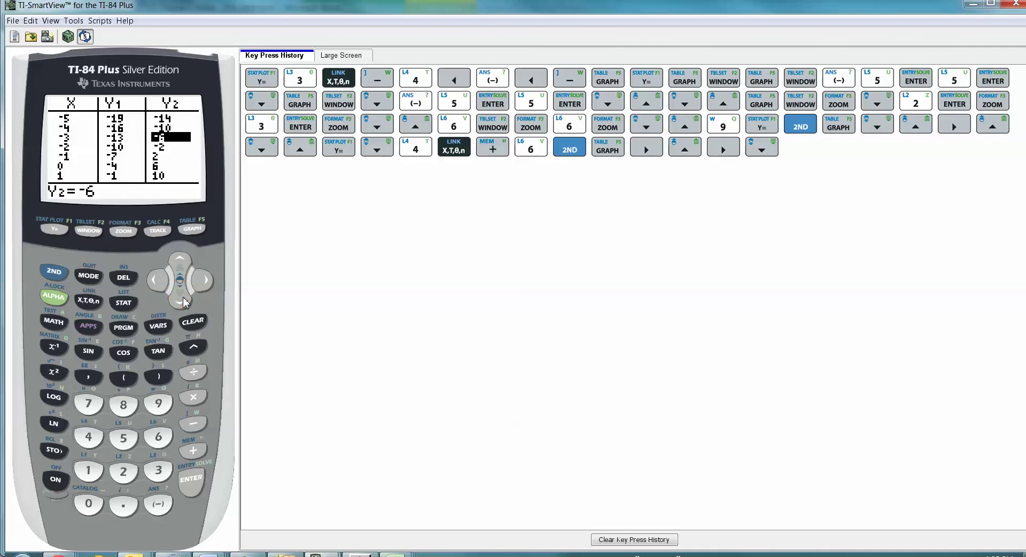
pyautogui.click(180, 296)
pyautogui.click(180, 297)
pyautogui.click(184, 300)
pyautogui.click(183, 299)
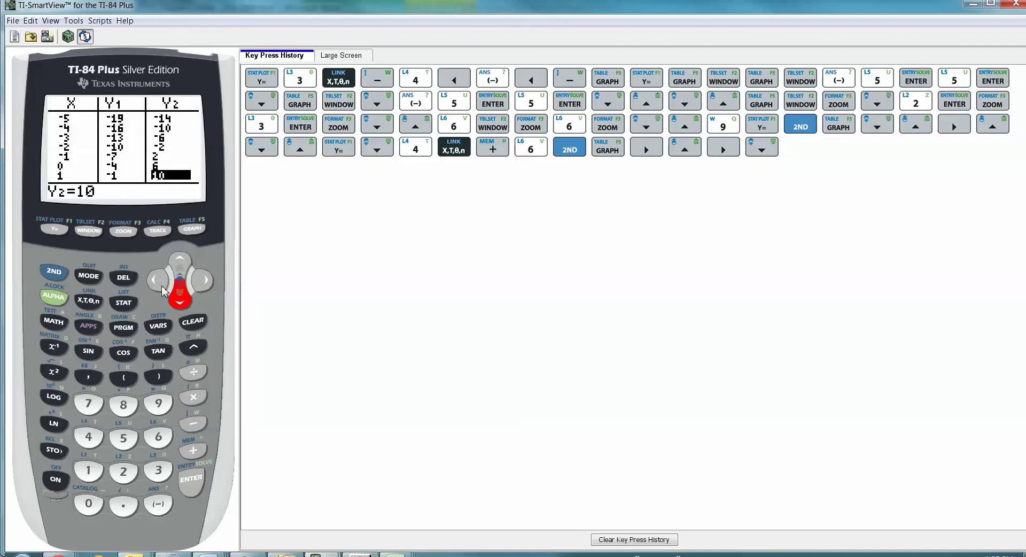
# Scroll the X column up to X=-8, then back down to X=-2.
pyautogui.click(161, 287)
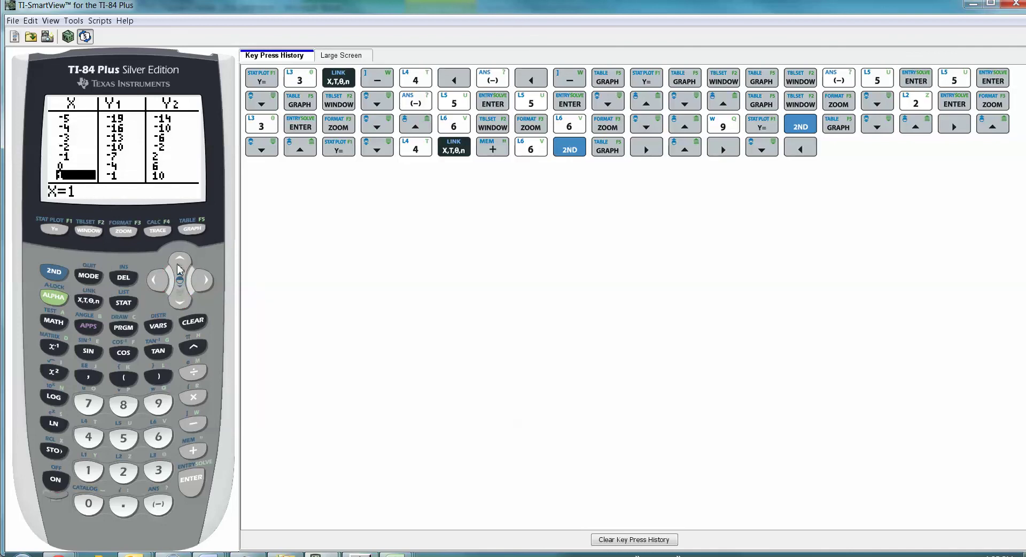
pyautogui.click(179, 266)
pyautogui.click(179, 266)
pyautogui.click(179, 266)
pyautogui.click(179, 266)
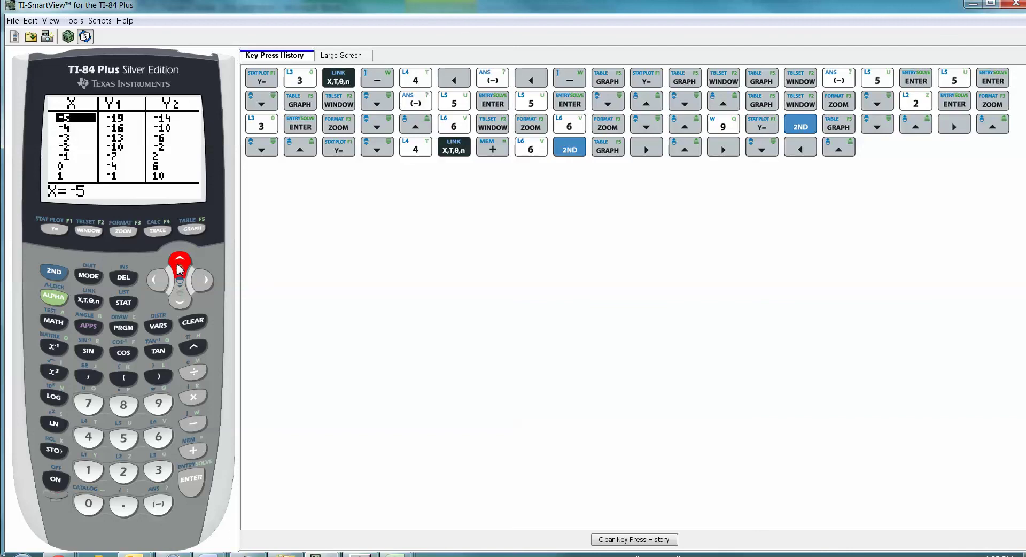
pyautogui.click(179, 266)
pyautogui.click(179, 266)
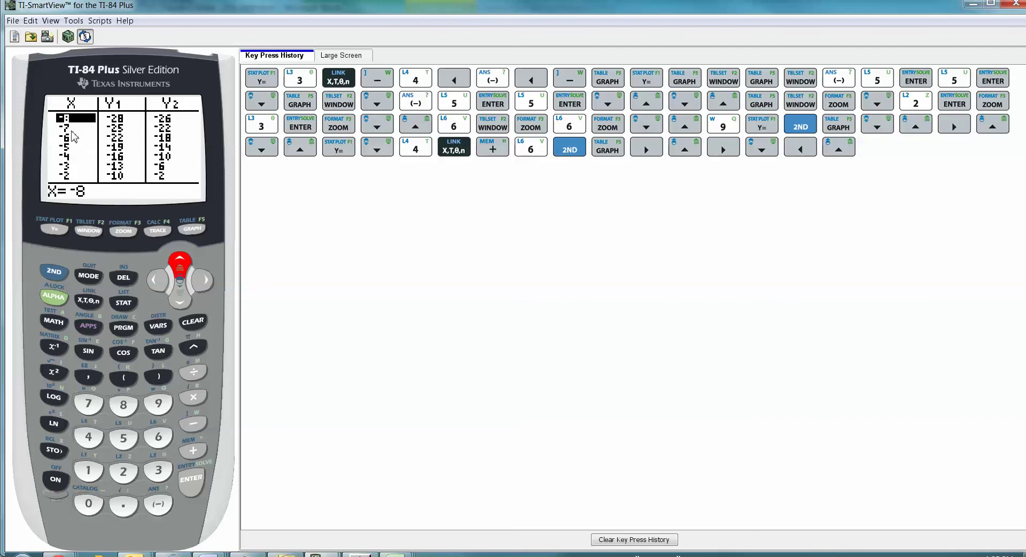
pyautogui.click(183, 303)
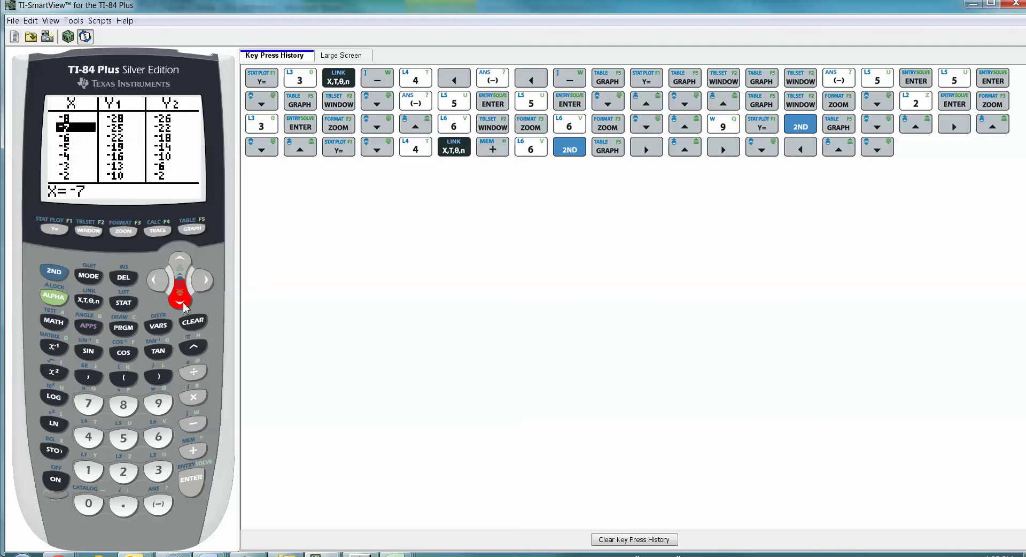
pyautogui.click(183, 302)
pyautogui.click(182, 303)
pyautogui.click(183, 303)
pyautogui.click(183, 302)
pyautogui.click(183, 303)
# Step down the Y1 column to X=5, then move up the X column to X=0.
pyautogui.click(201, 281)
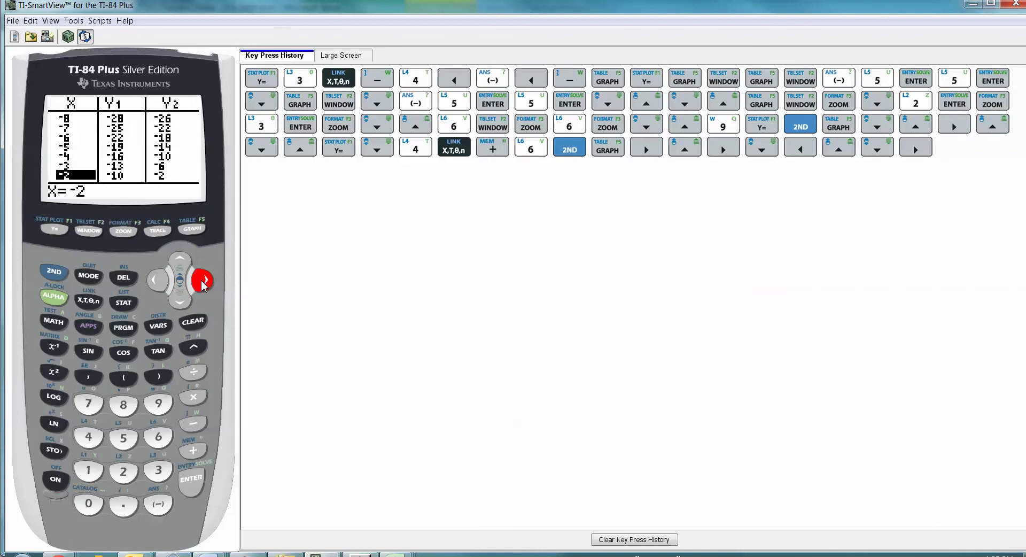
pyautogui.click(178, 299)
pyautogui.click(176, 301)
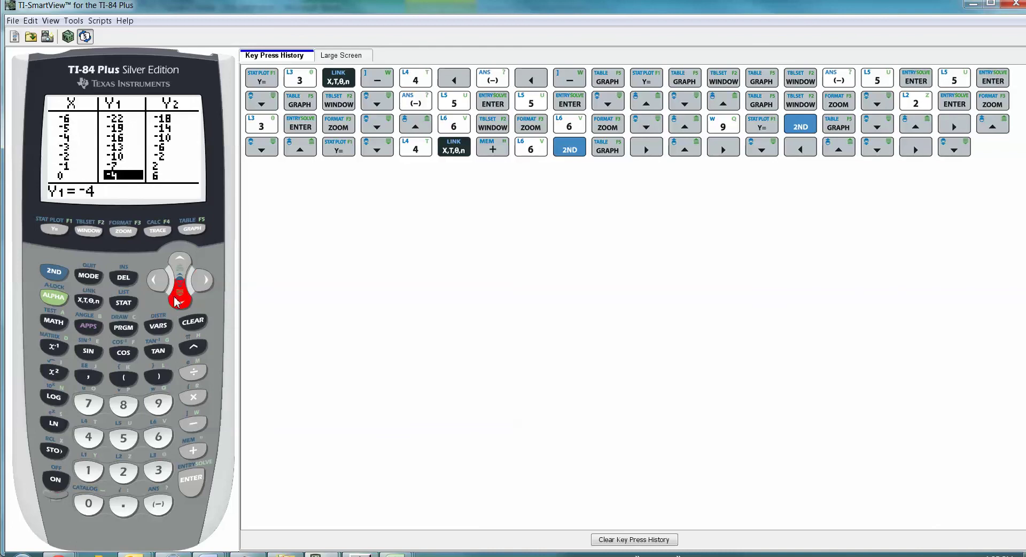
pyautogui.click(177, 301)
pyautogui.click(178, 301)
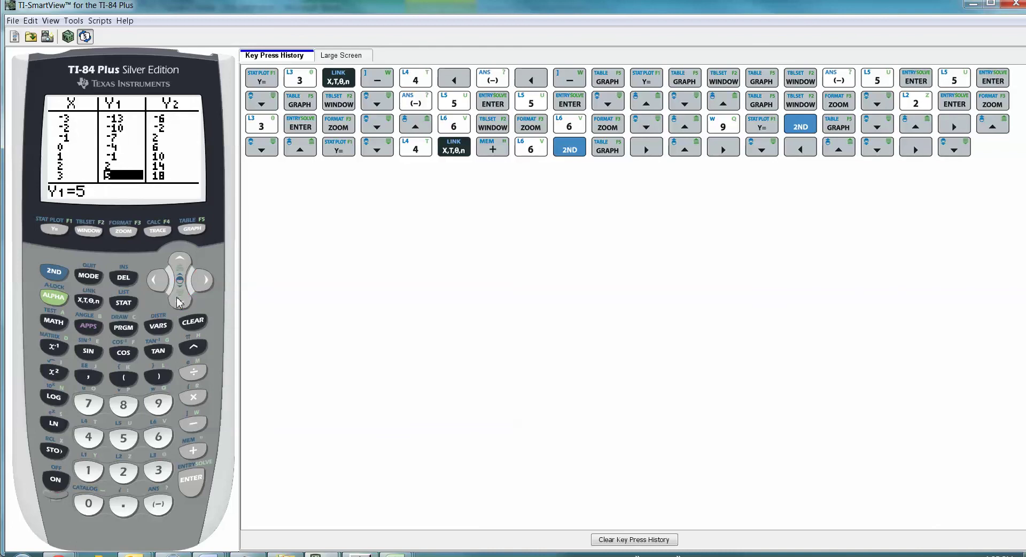
pyautogui.click(179, 301)
pyautogui.click(179, 301)
pyautogui.click(179, 301)
pyautogui.click(158, 279)
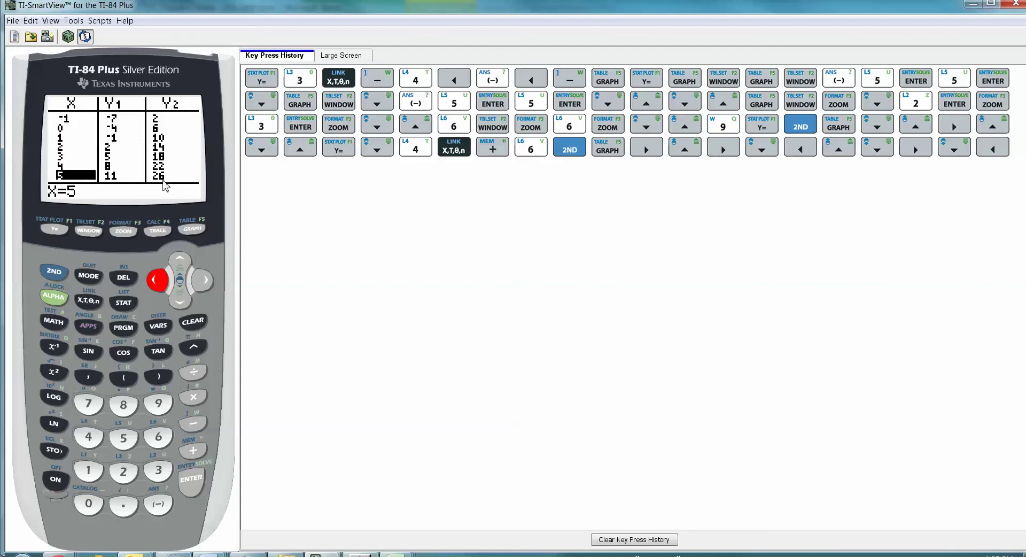
pyautogui.click(180, 261)
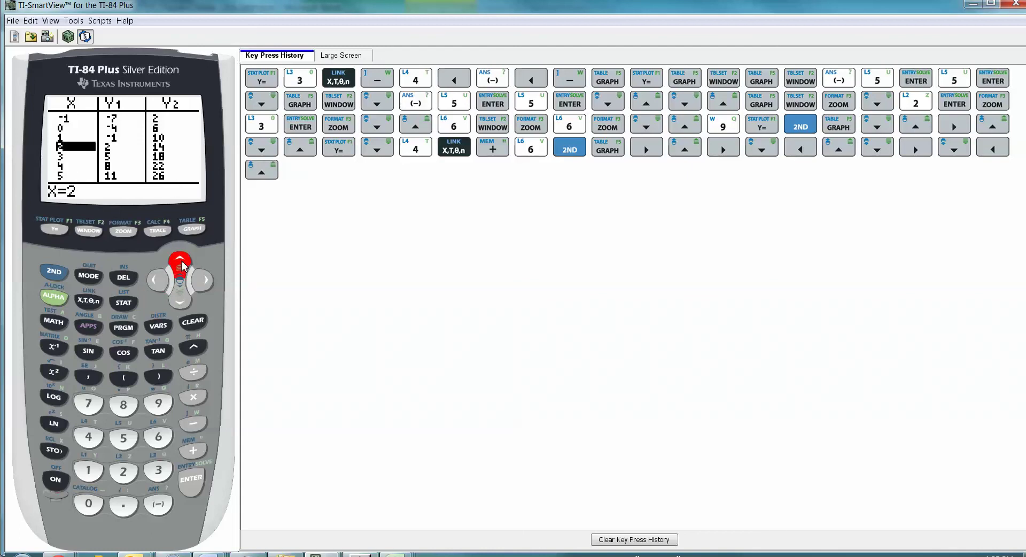
pyautogui.click(181, 264)
pyautogui.click(181, 265)
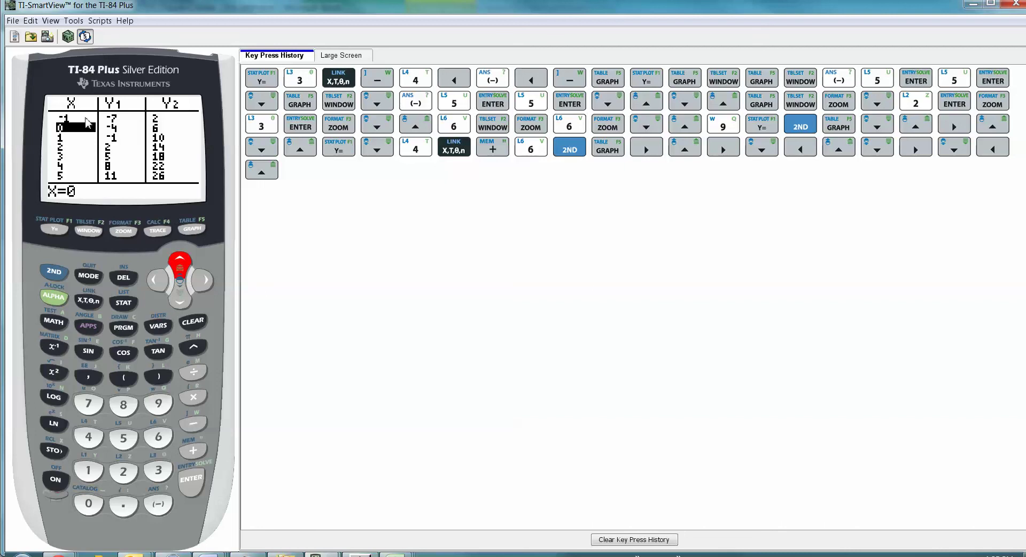
# Display the graph of both lines, then return to the table.
pyautogui.click(187, 231)
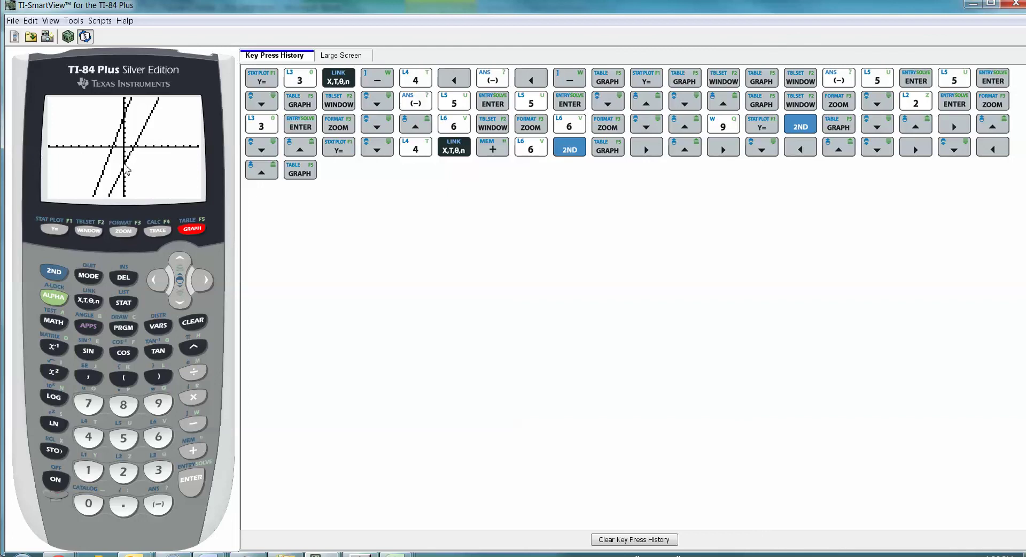
pyautogui.click(63, 272)
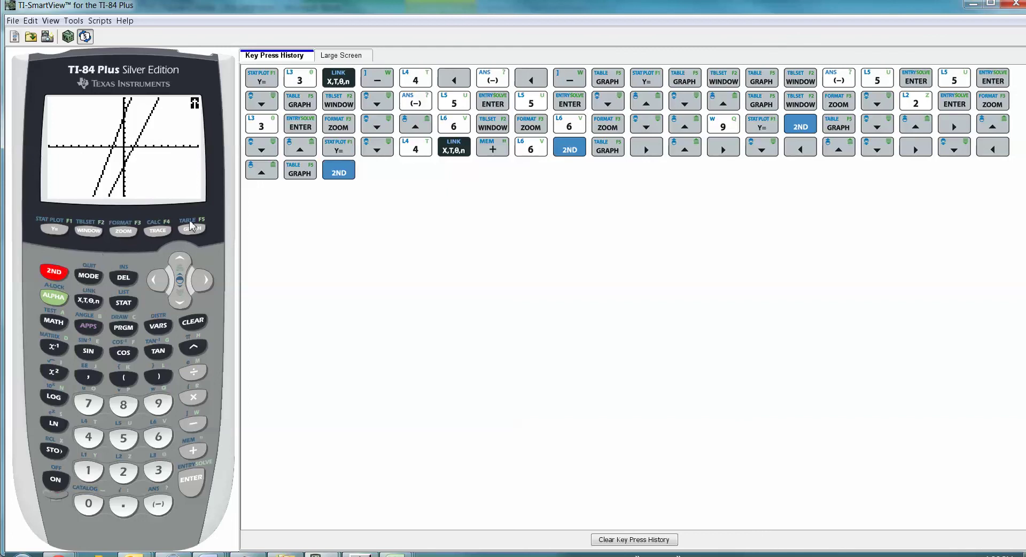
pyautogui.click(191, 230)
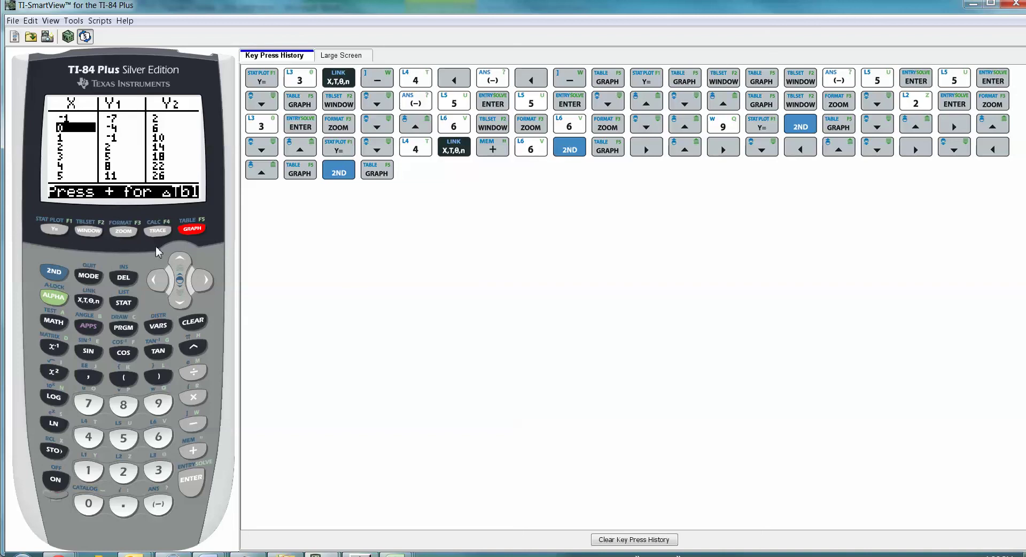
# Scroll the table up to show rows from X=-9.
pyautogui.click(181, 259)
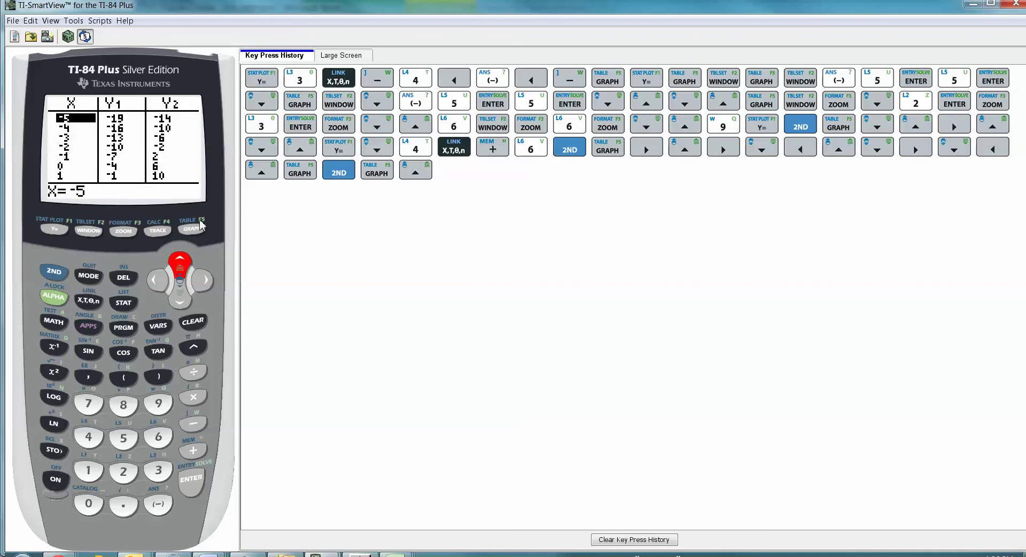
pyautogui.click(182, 303)
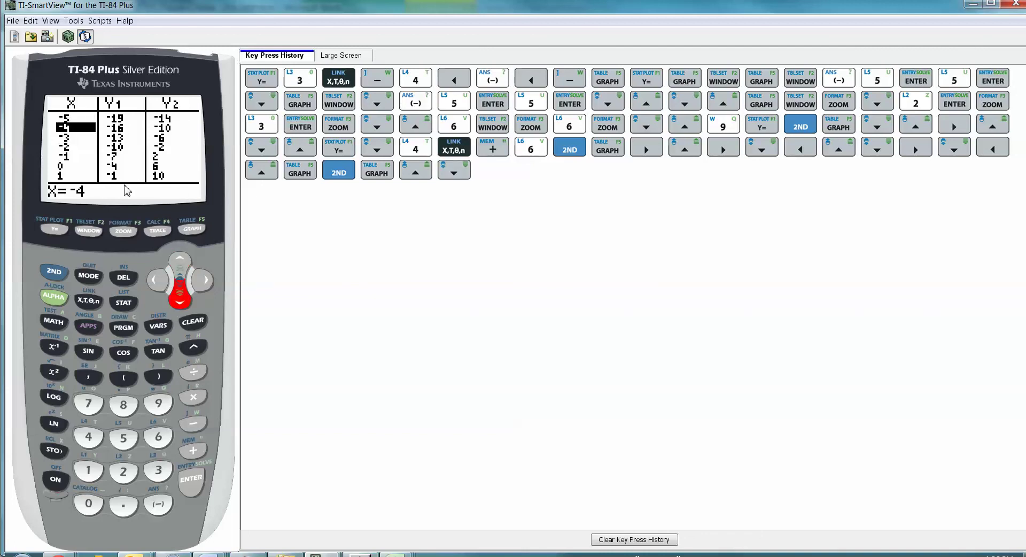
pyautogui.click(180, 264)
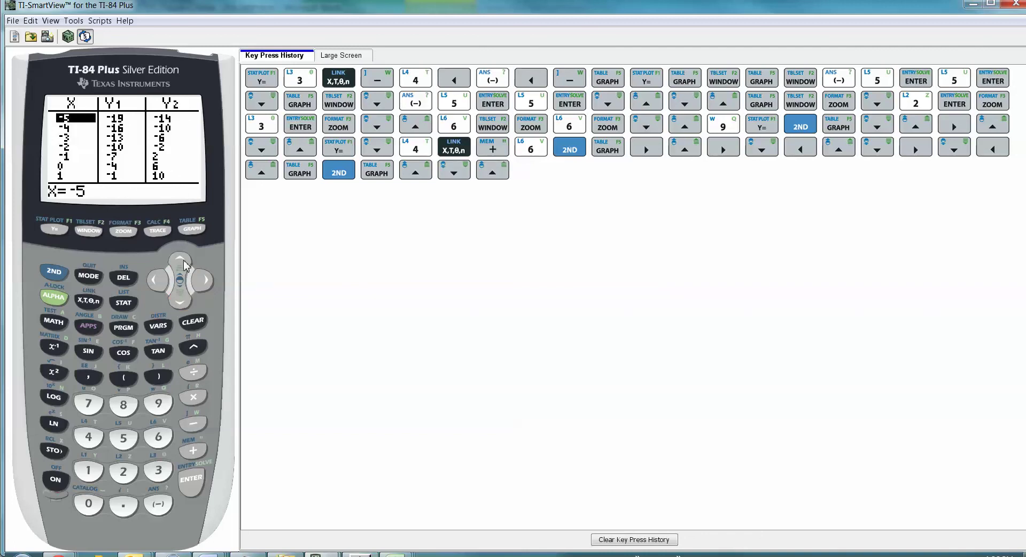
pyautogui.click(180, 264)
pyautogui.click(180, 264)
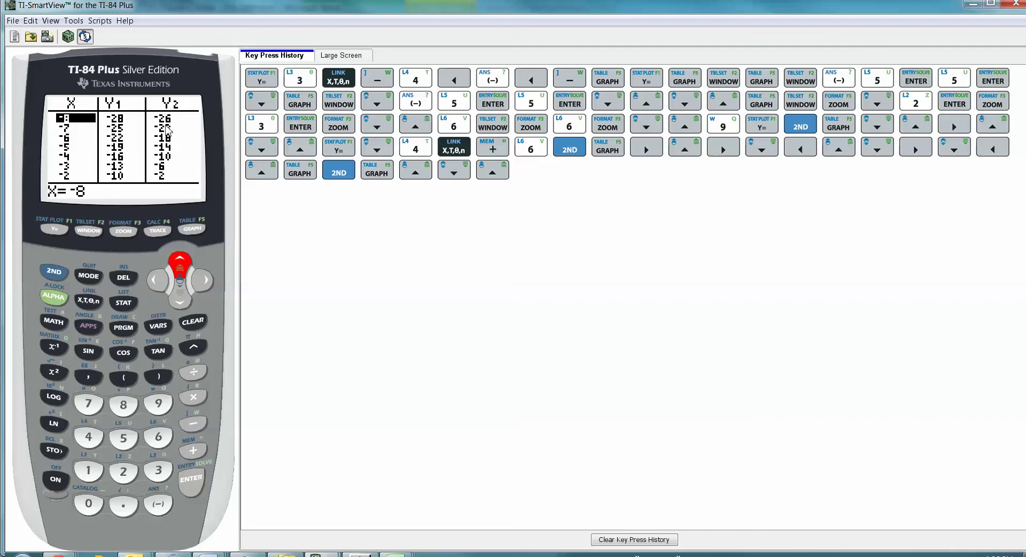
pyautogui.click(184, 262)
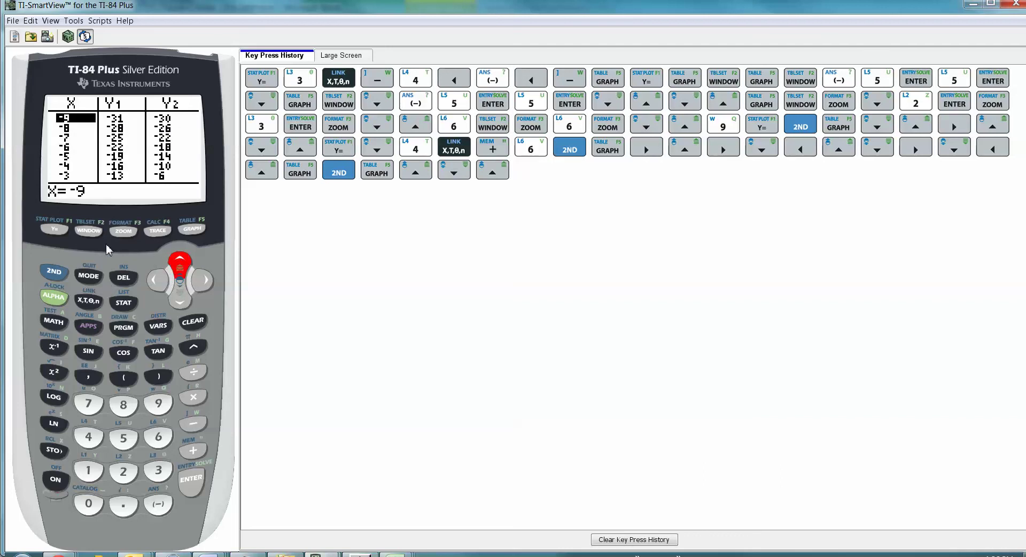
# Clear both the Y2 and Y1 equations, leaving an empty graph.
pyautogui.click(186, 229)
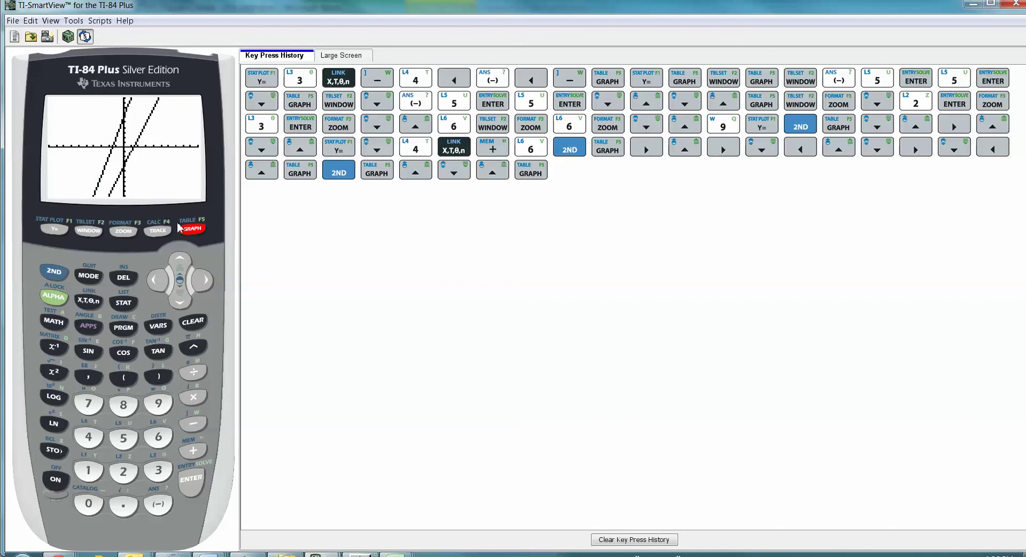
pyautogui.click(67, 229)
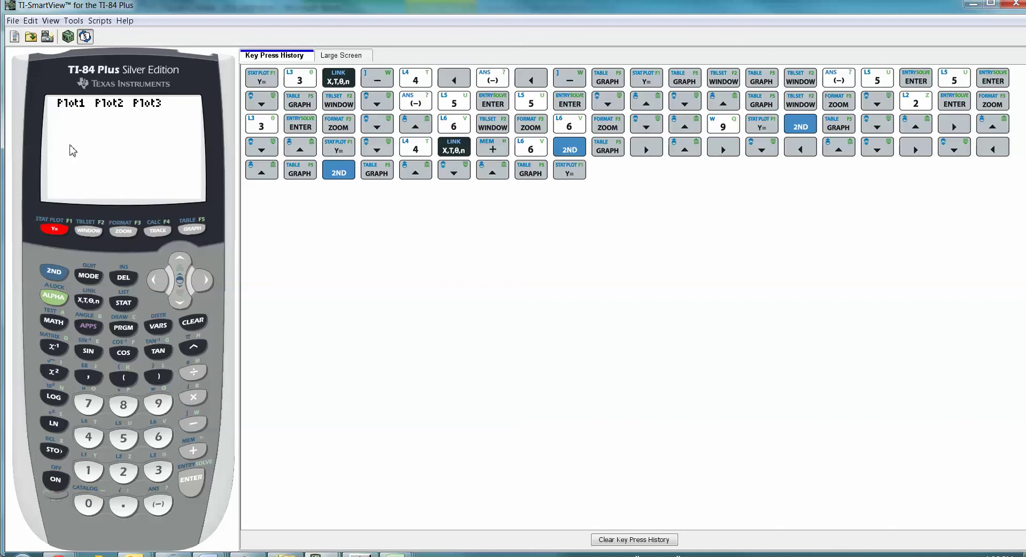
pyautogui.click(182, 299)
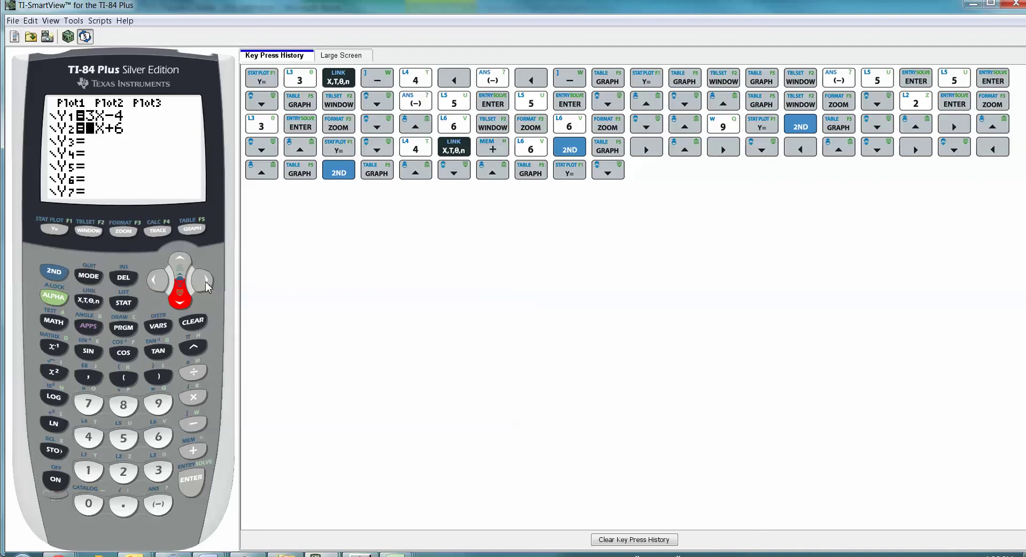
pyautogui.click(203, 319)
pyautogui.press('Up')
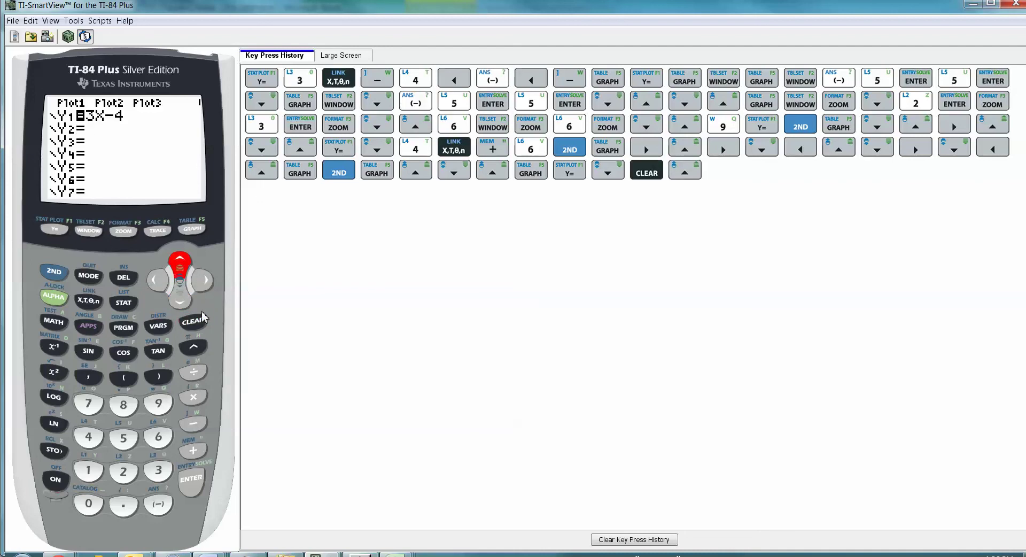
pyautogui.click(203, 319)
pyautogui.click(192, 228)
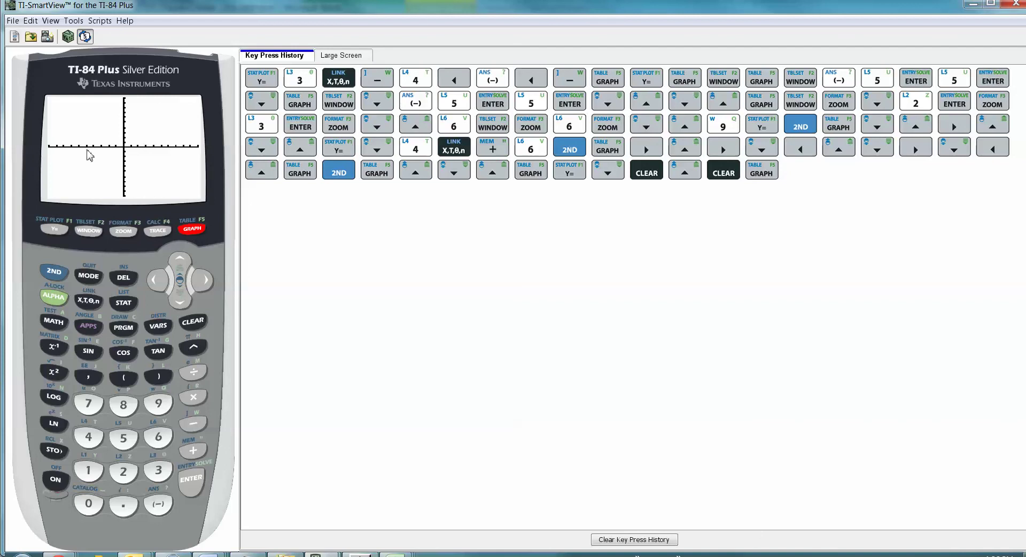
# Re-enter Y1 as 3X-4 and check the WINDOW settings of -10 to 10.
pyautogui.click(53, 229)
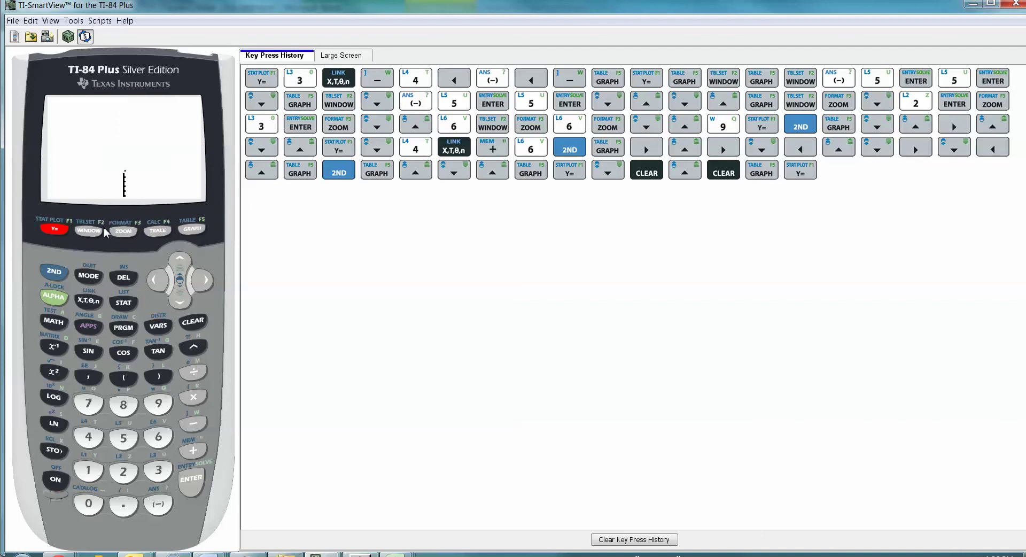
pyautogui.click(158, 470)
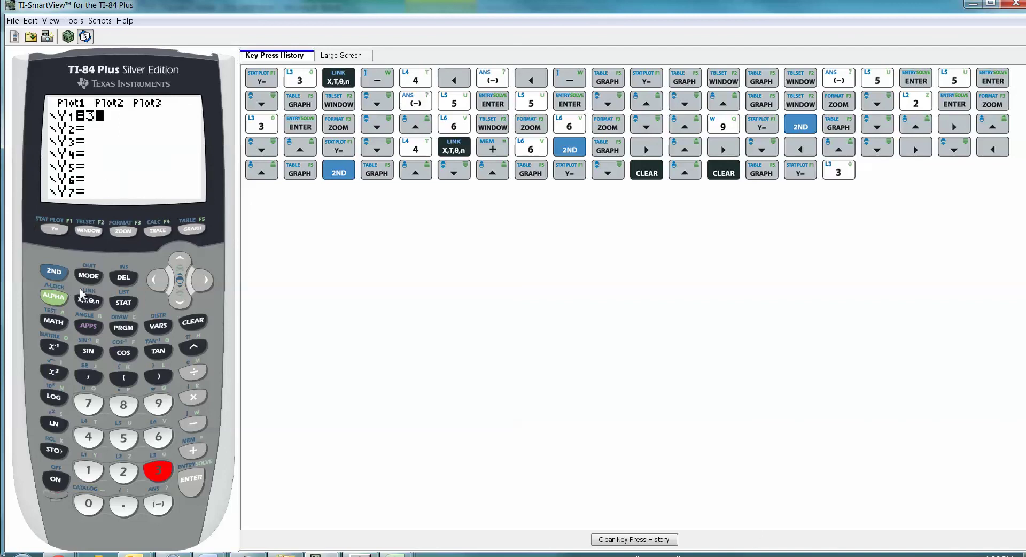
pyautogui.click(90, 300)
pyautogui.click(194, 425)
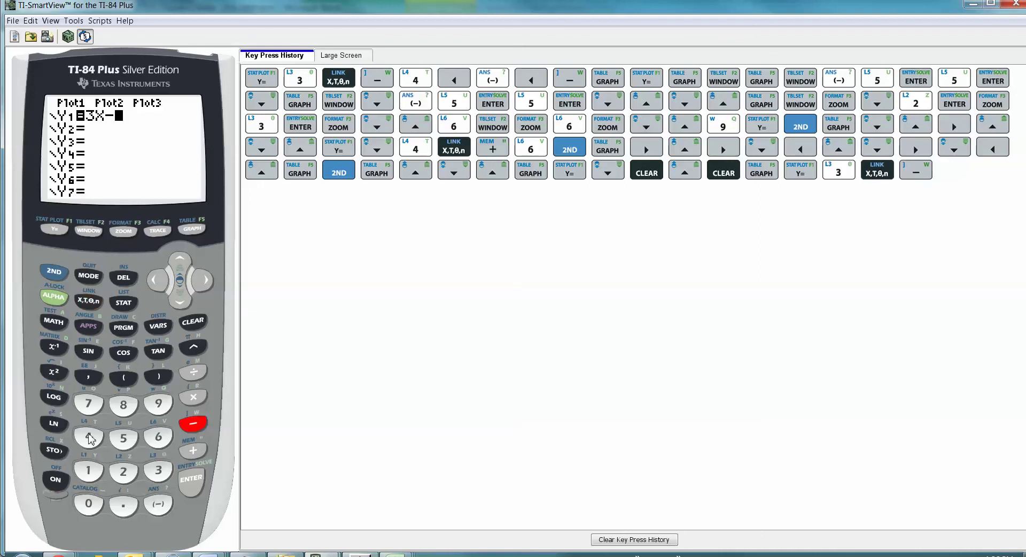
pyautogui.click(88, 437)
pyautogui.click(203, 477)
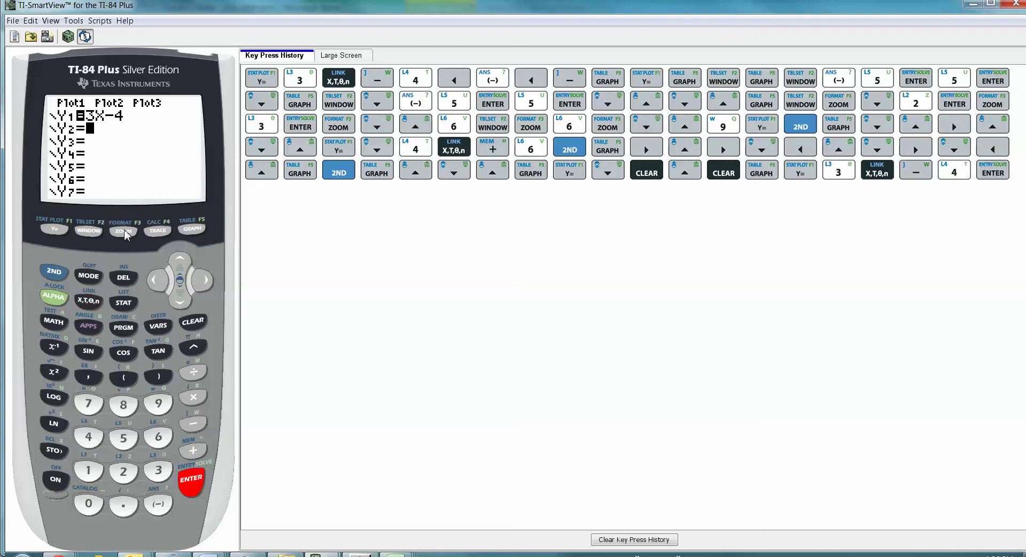
pyautogui.click(96, 232)
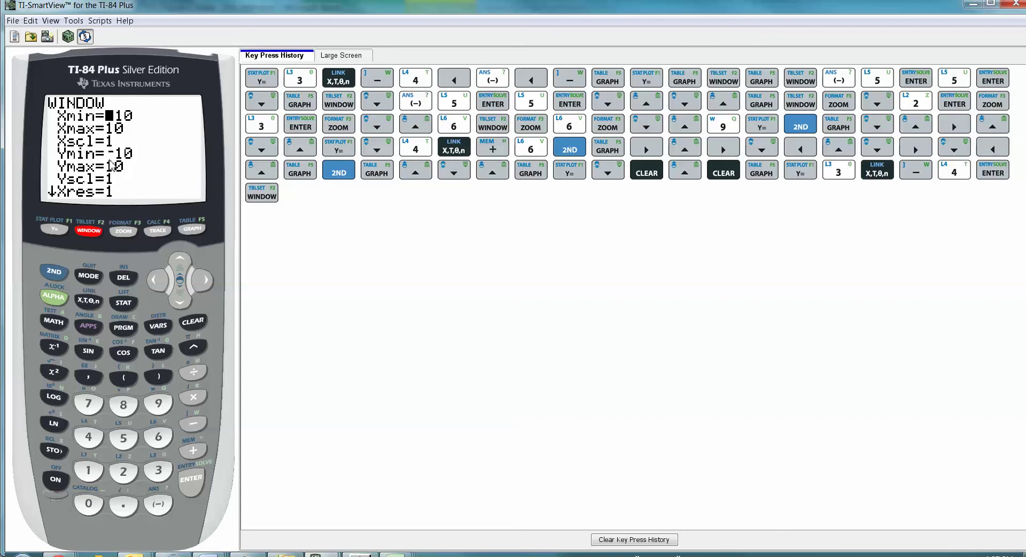
# Check the ZOOM options, then show the table of Y1=3X-4 values.
pyautogui.click(124, 232)
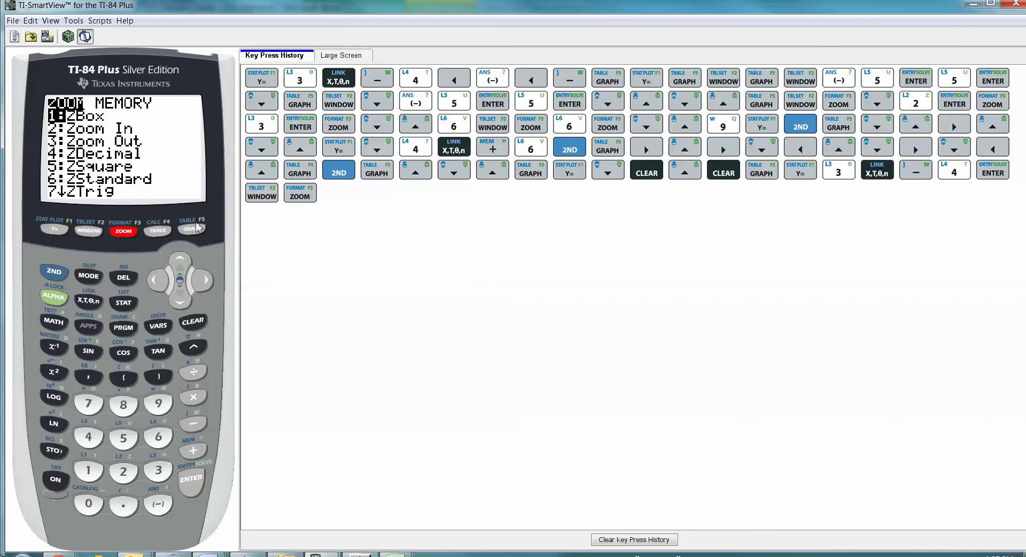
pyautogui.press('shift')
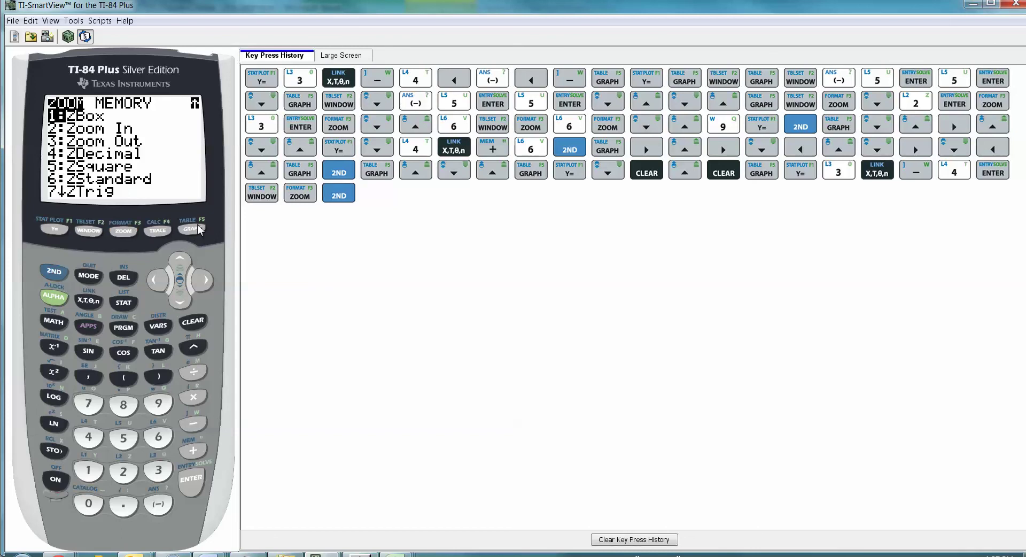
pyautogui.press('F5')
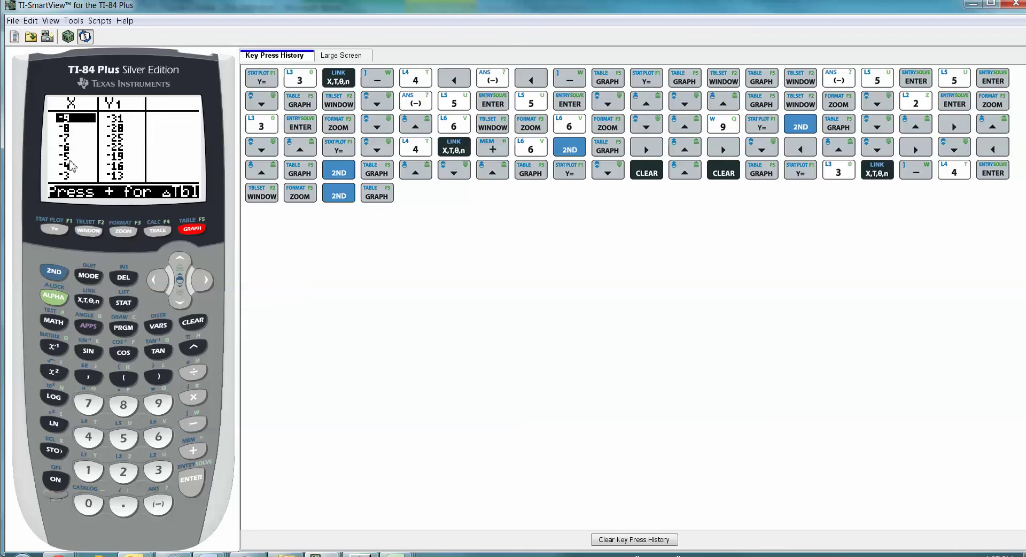
# Set TblStart to 20 and ΔTbl to 2, then view the table from X=20.
pyautogui.click(55, 272)
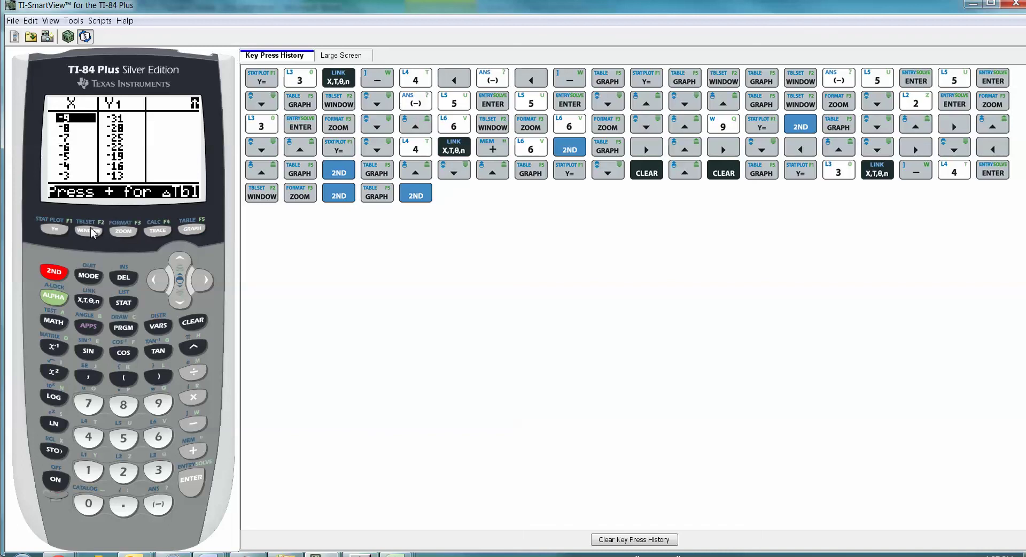
pyautogui.click(93, 232)
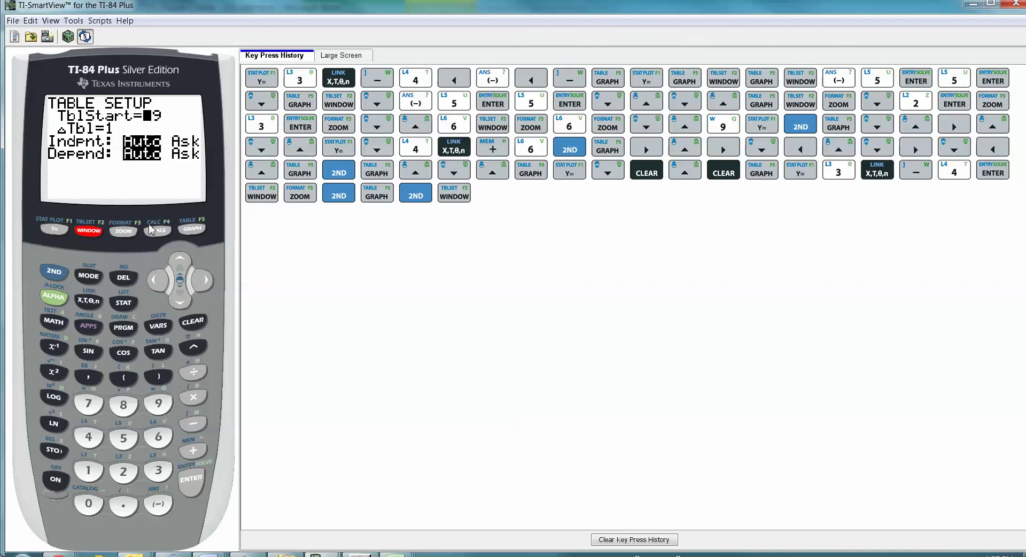
pyautogui.write('20')
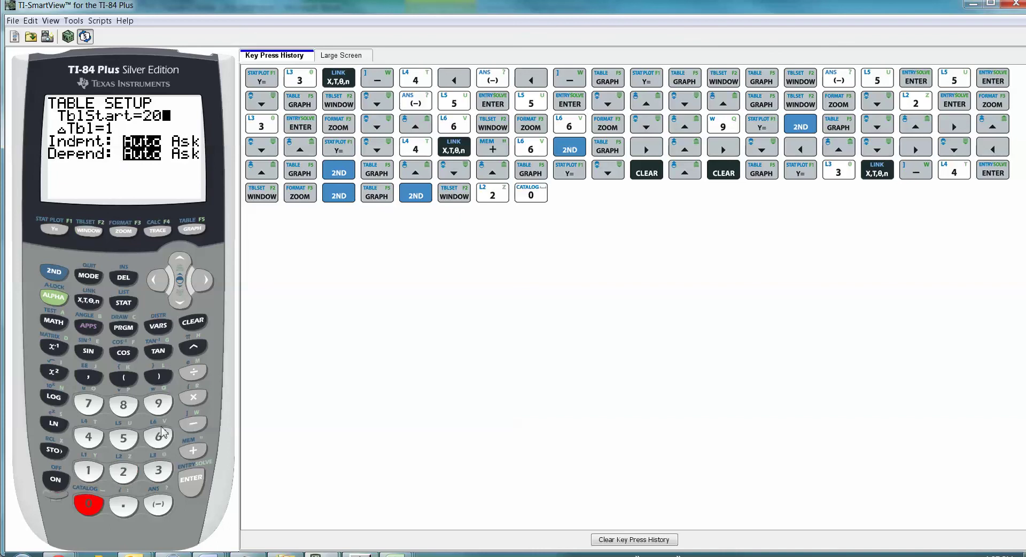
pyautogui.click(187, 297)
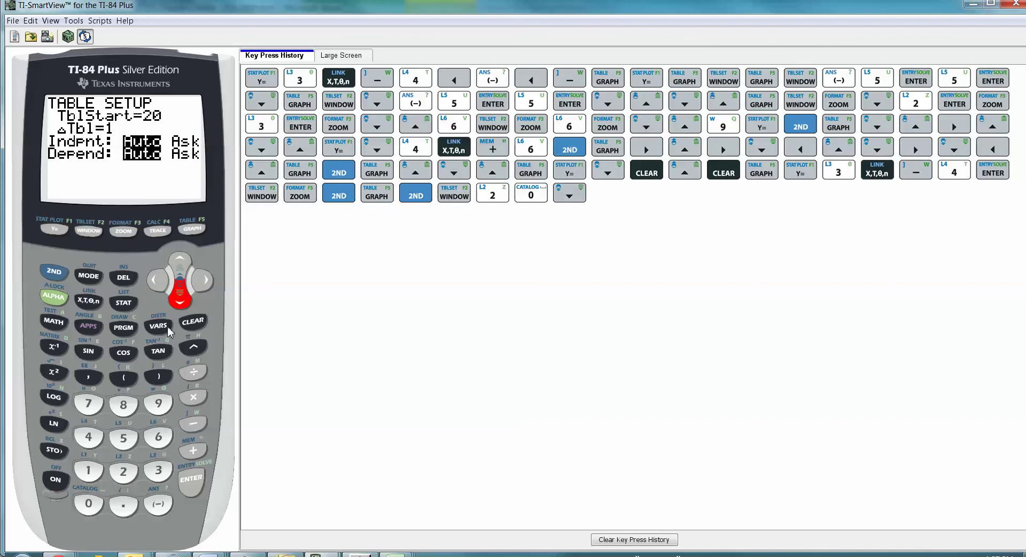
pyautogui.click(131, 480)
pyautogui.click(203, 476)
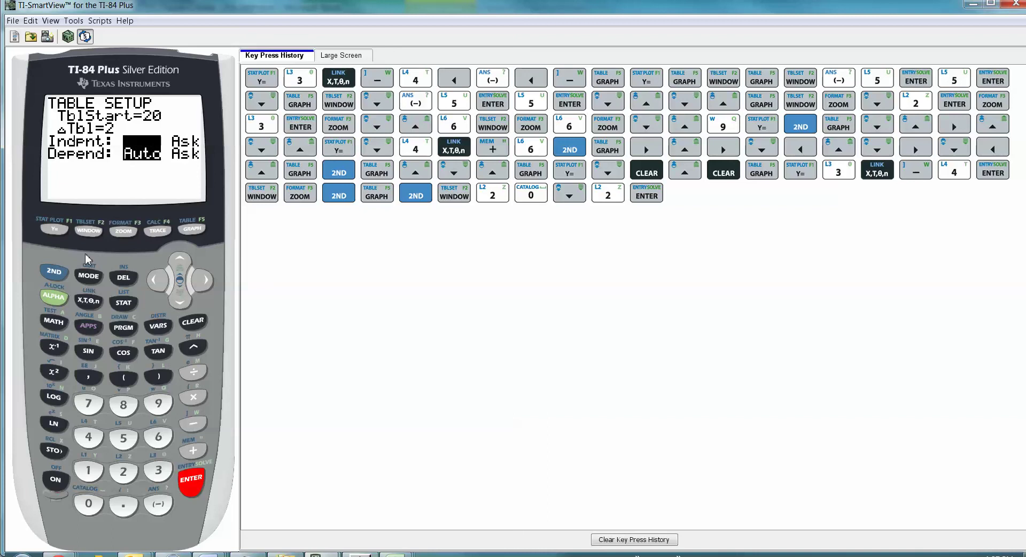
pyautogui.click(54, 271)
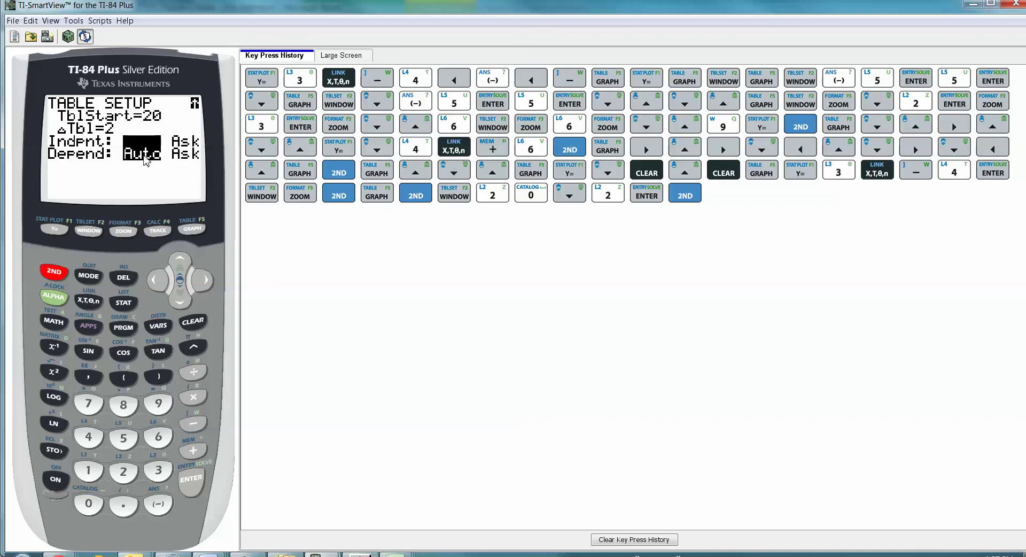
pyautogui.click(192, 230)
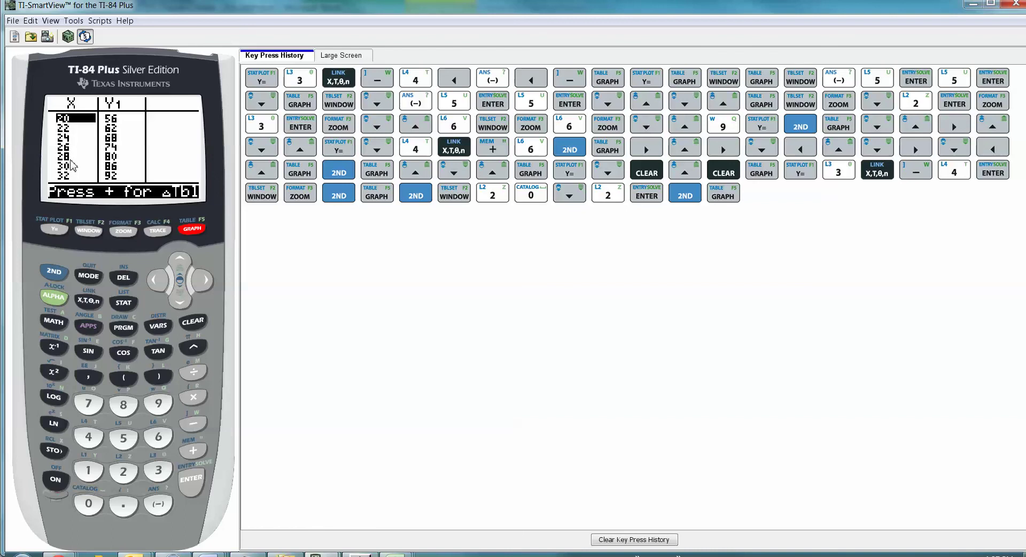
# In TBLSET, enter TblStart 0 and ΔTbl 1, keeping Indpnt and Depend on Auto.
pyautogui.click(49, 273)
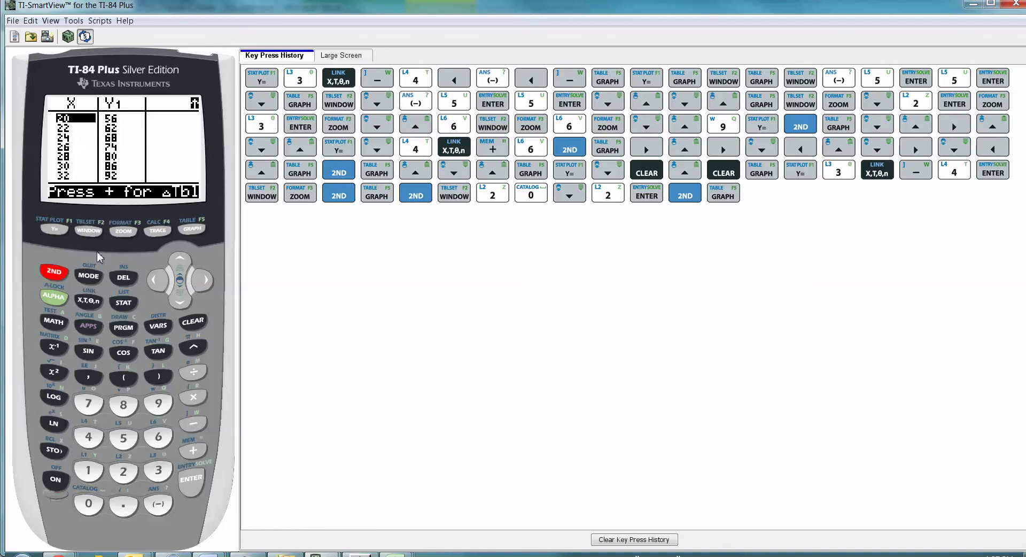
pyautogui.click(89, 230)
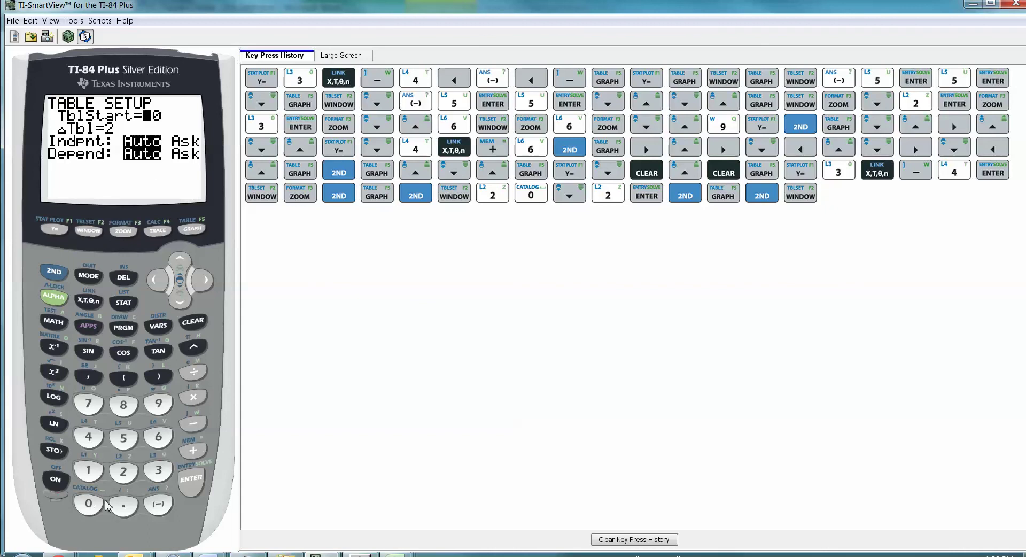
pyautogui.click(88, 502)
pyautogui.click(191, 479)
pyautogui.click(88, 470)
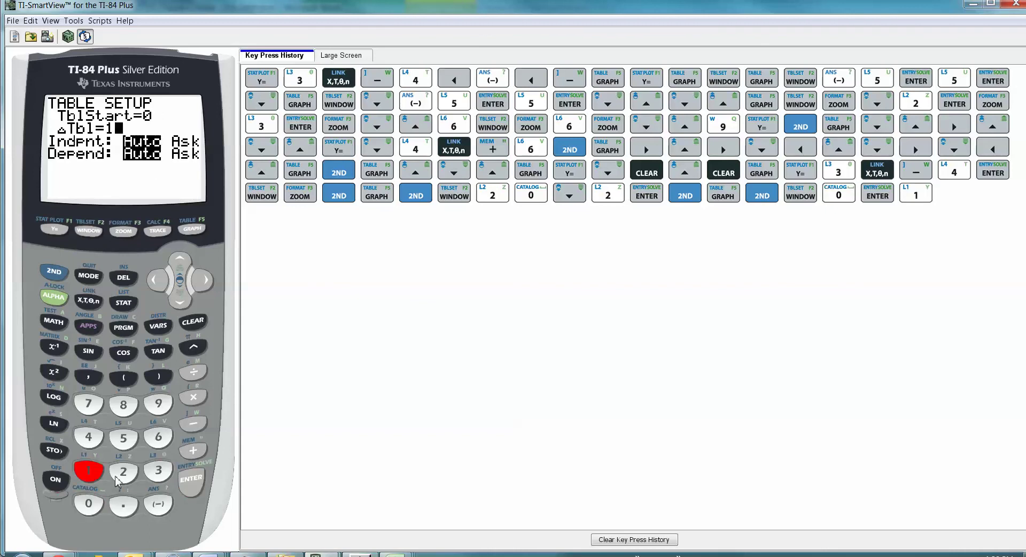
pyautogui.click(198, 482)
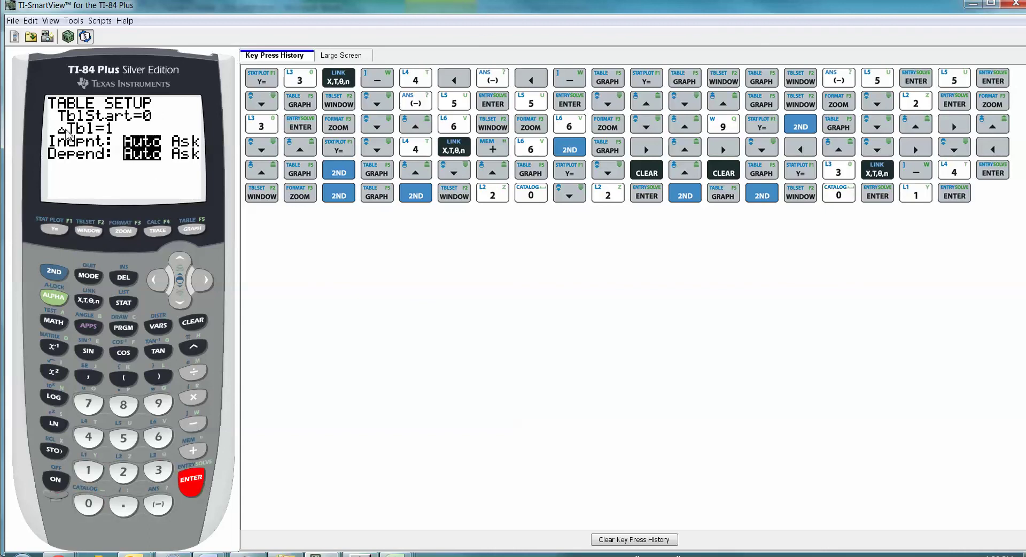